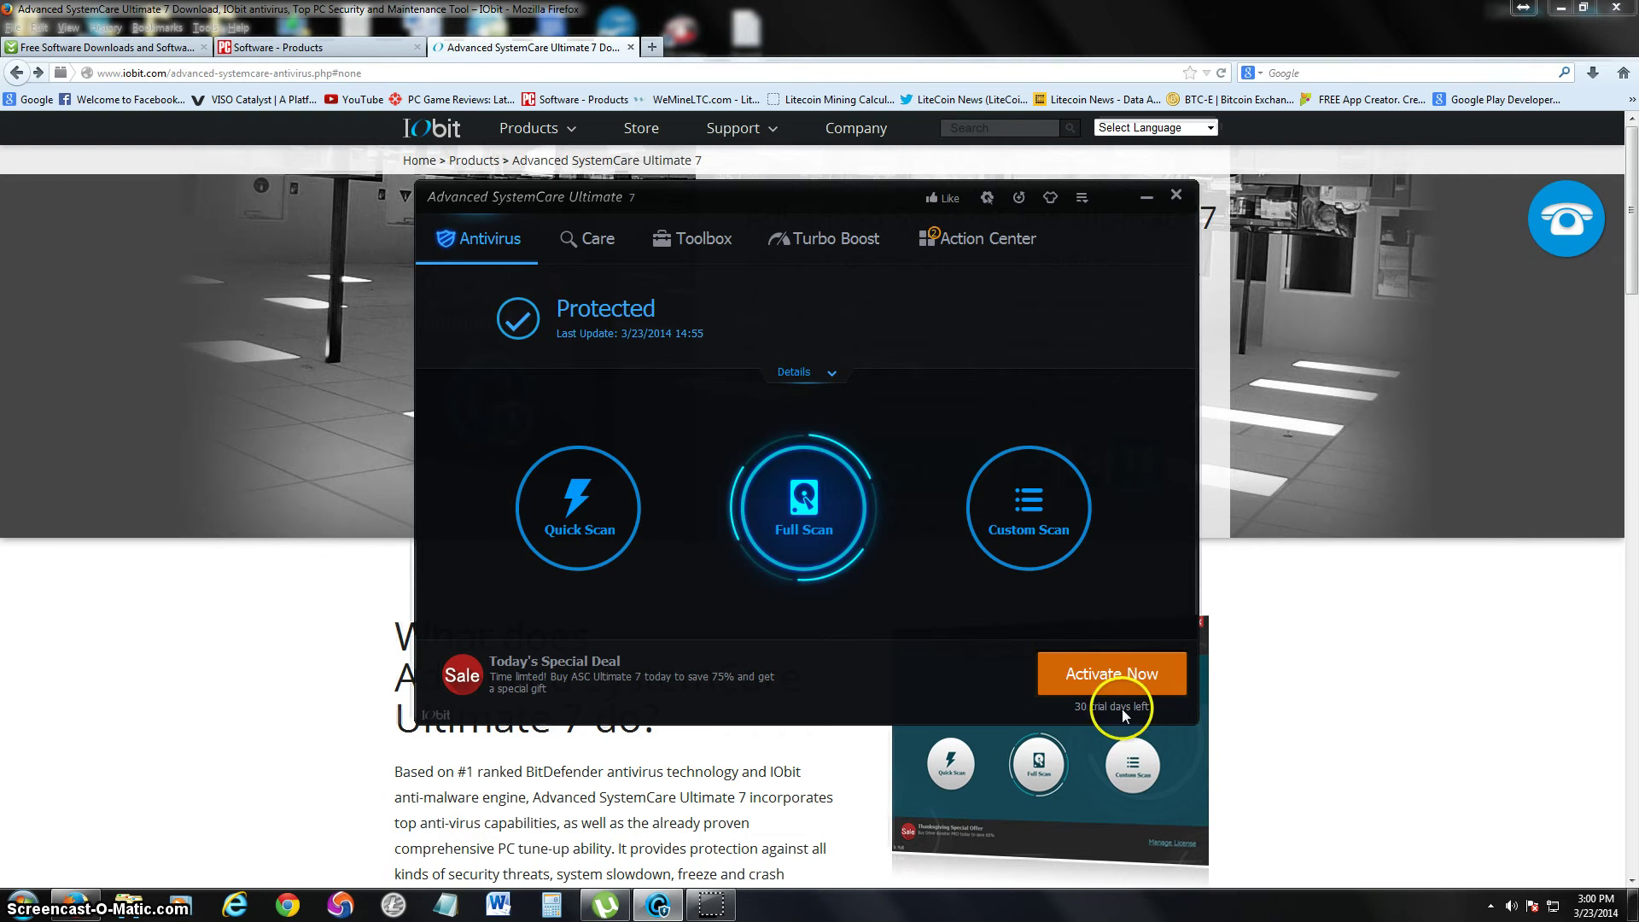
Bring the Firefox IObit product page with the download offer in front of SystemCare
left_click(1328, 674)
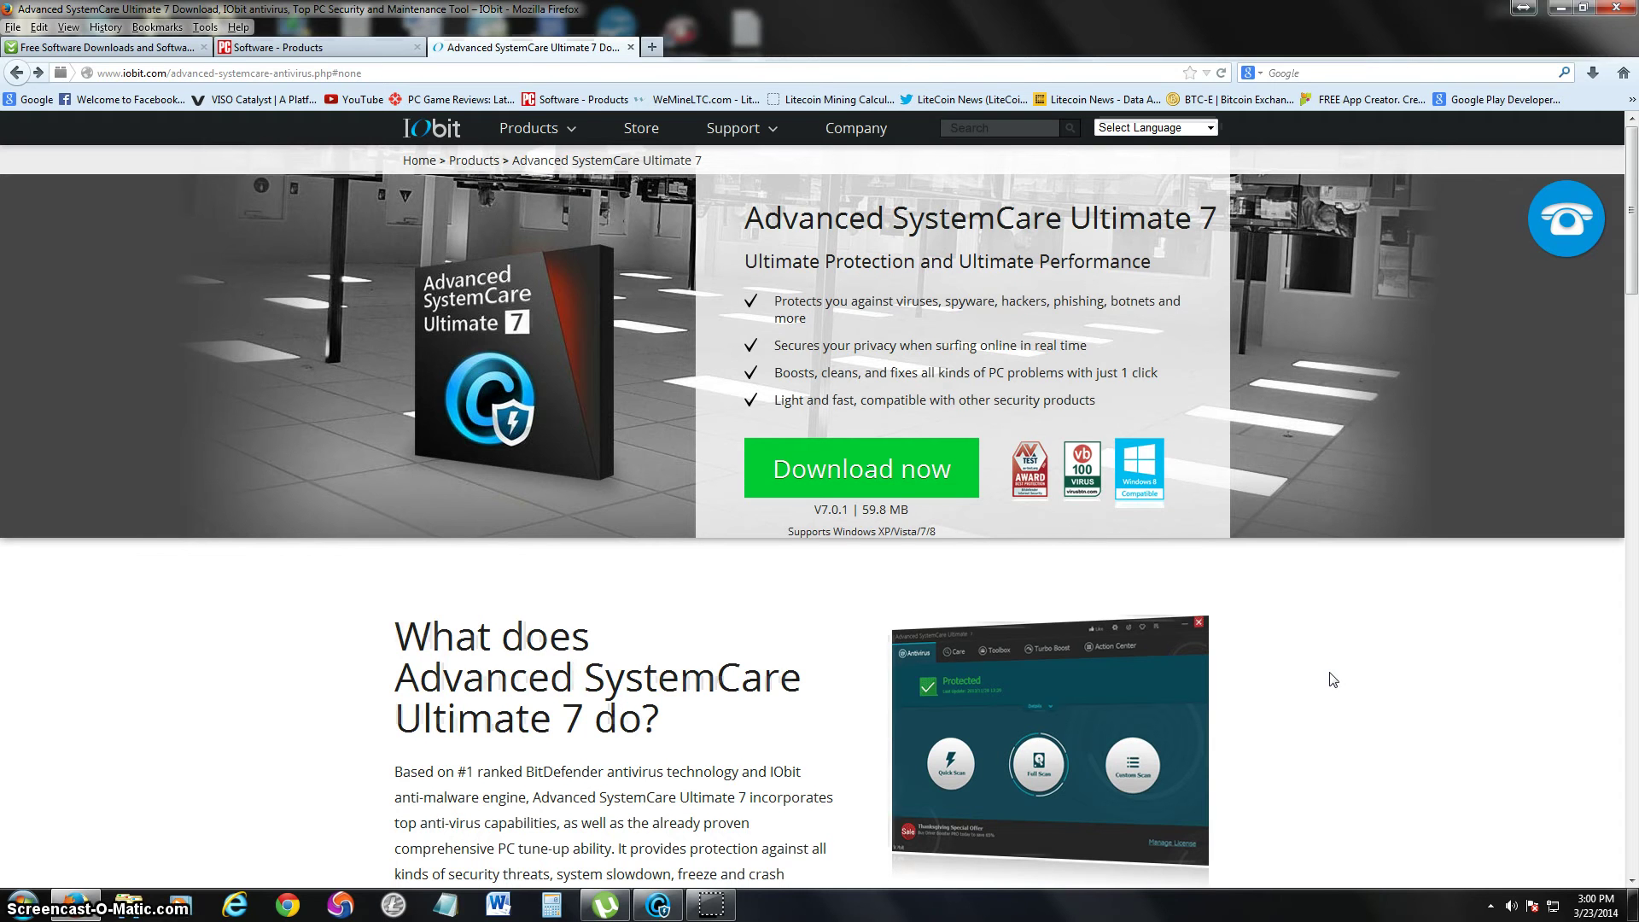
Restore the SystemCare window from the taskbar and shift it slightly to the right
left_click(674, 910)
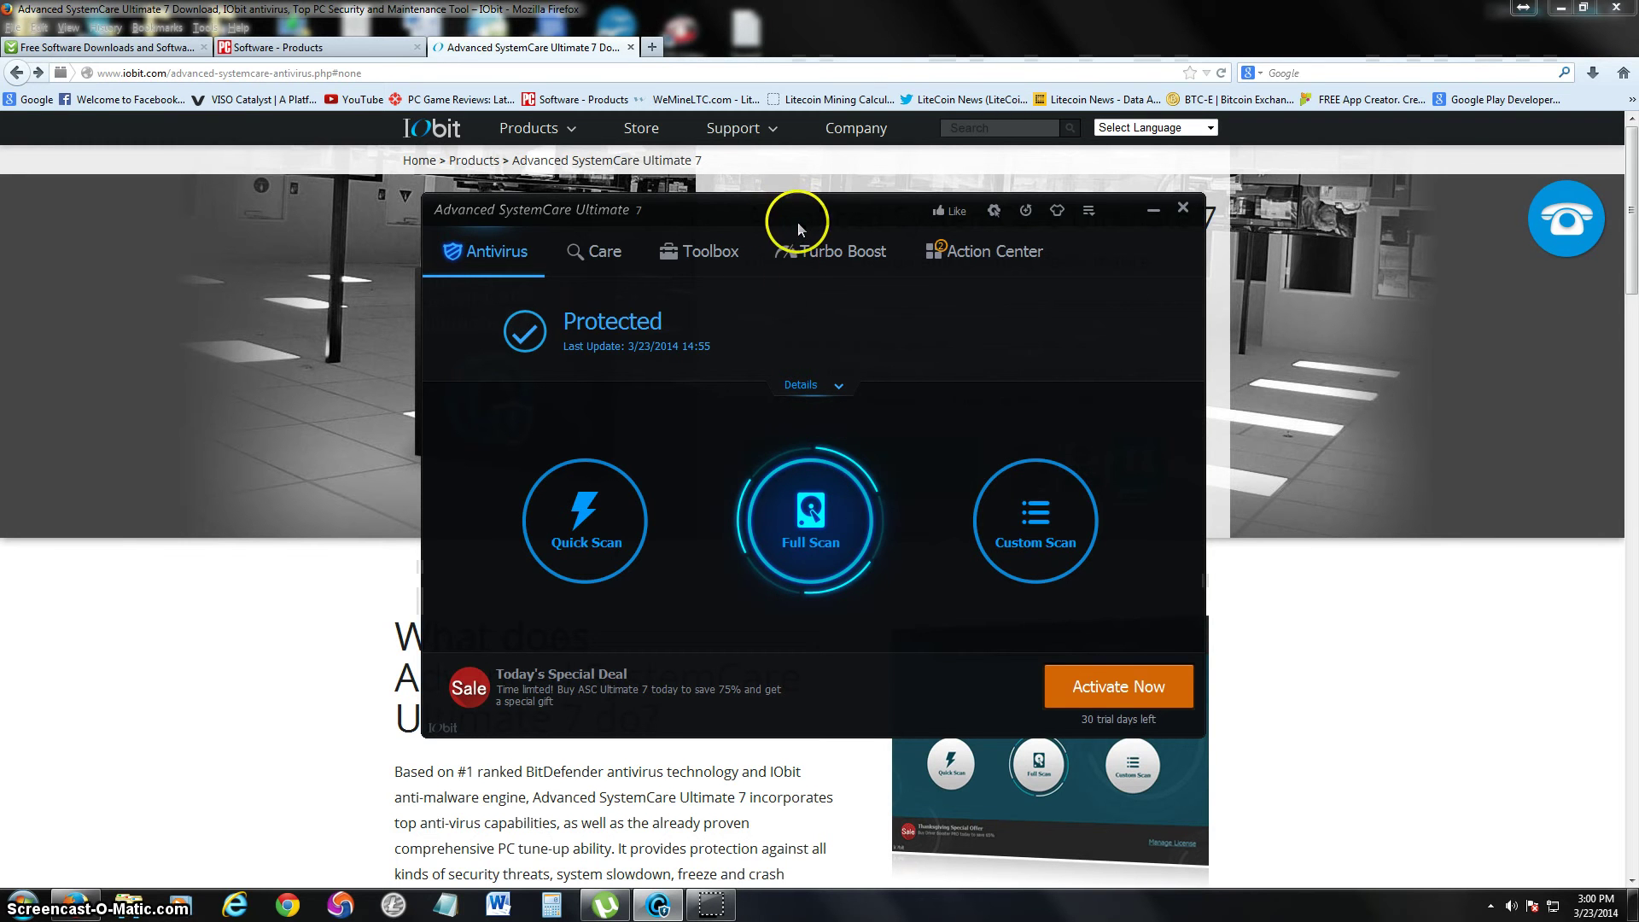
left_click_drag(801, 229, 826, 232)
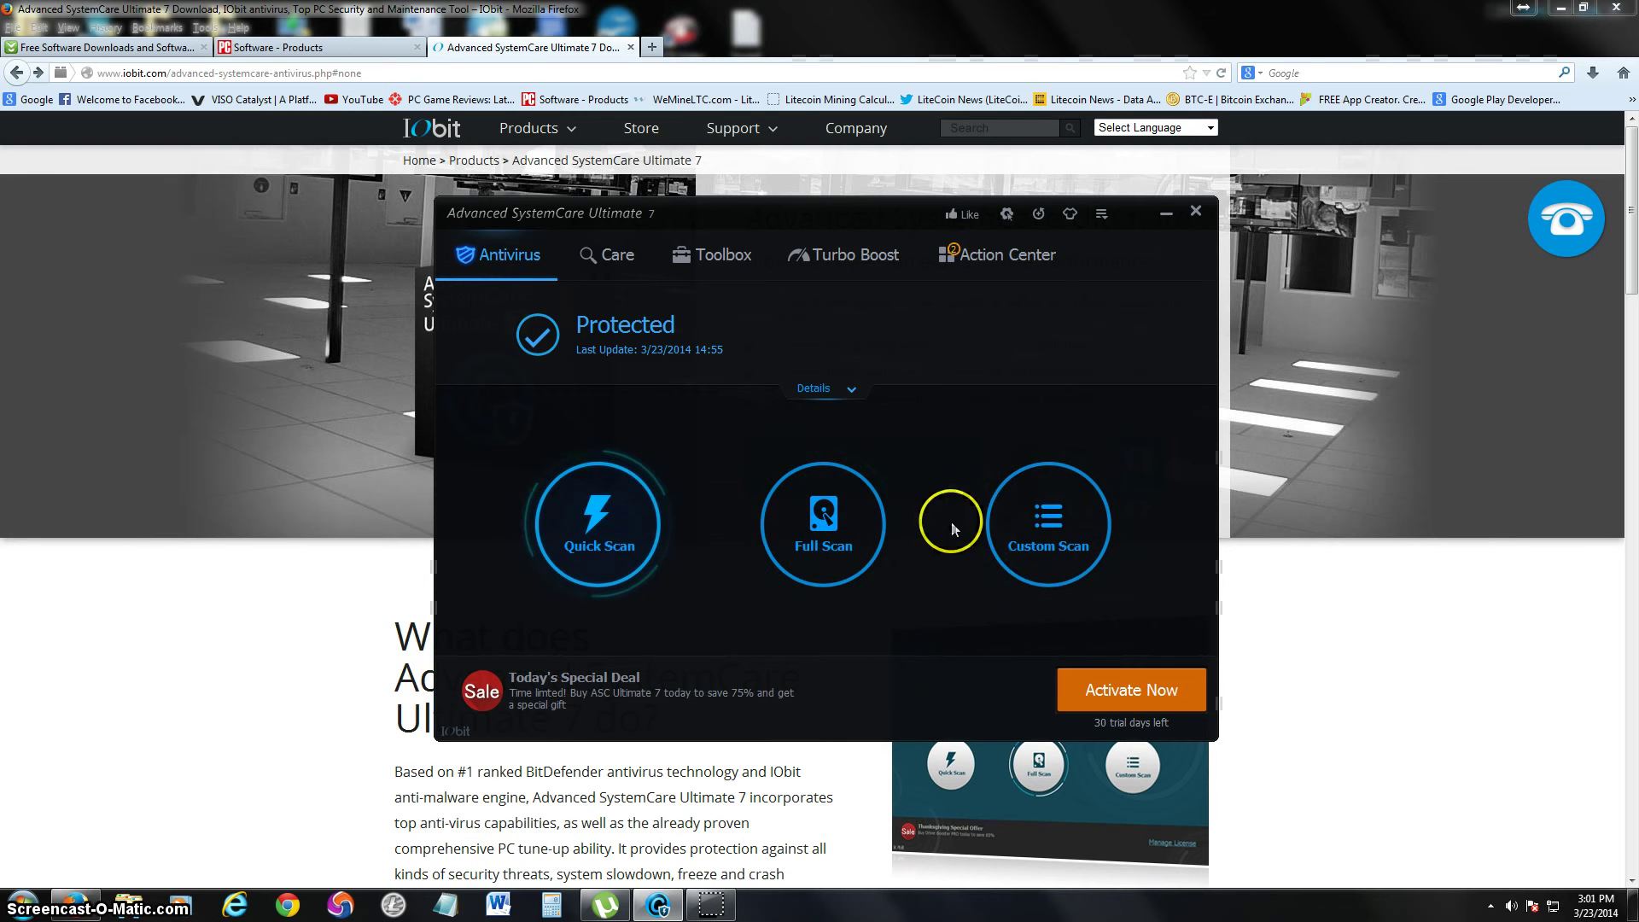
Start a Quick Scan from the Antivirus tab, reaching 10% with 0 detections
scroll(956, 517, "down", 1)
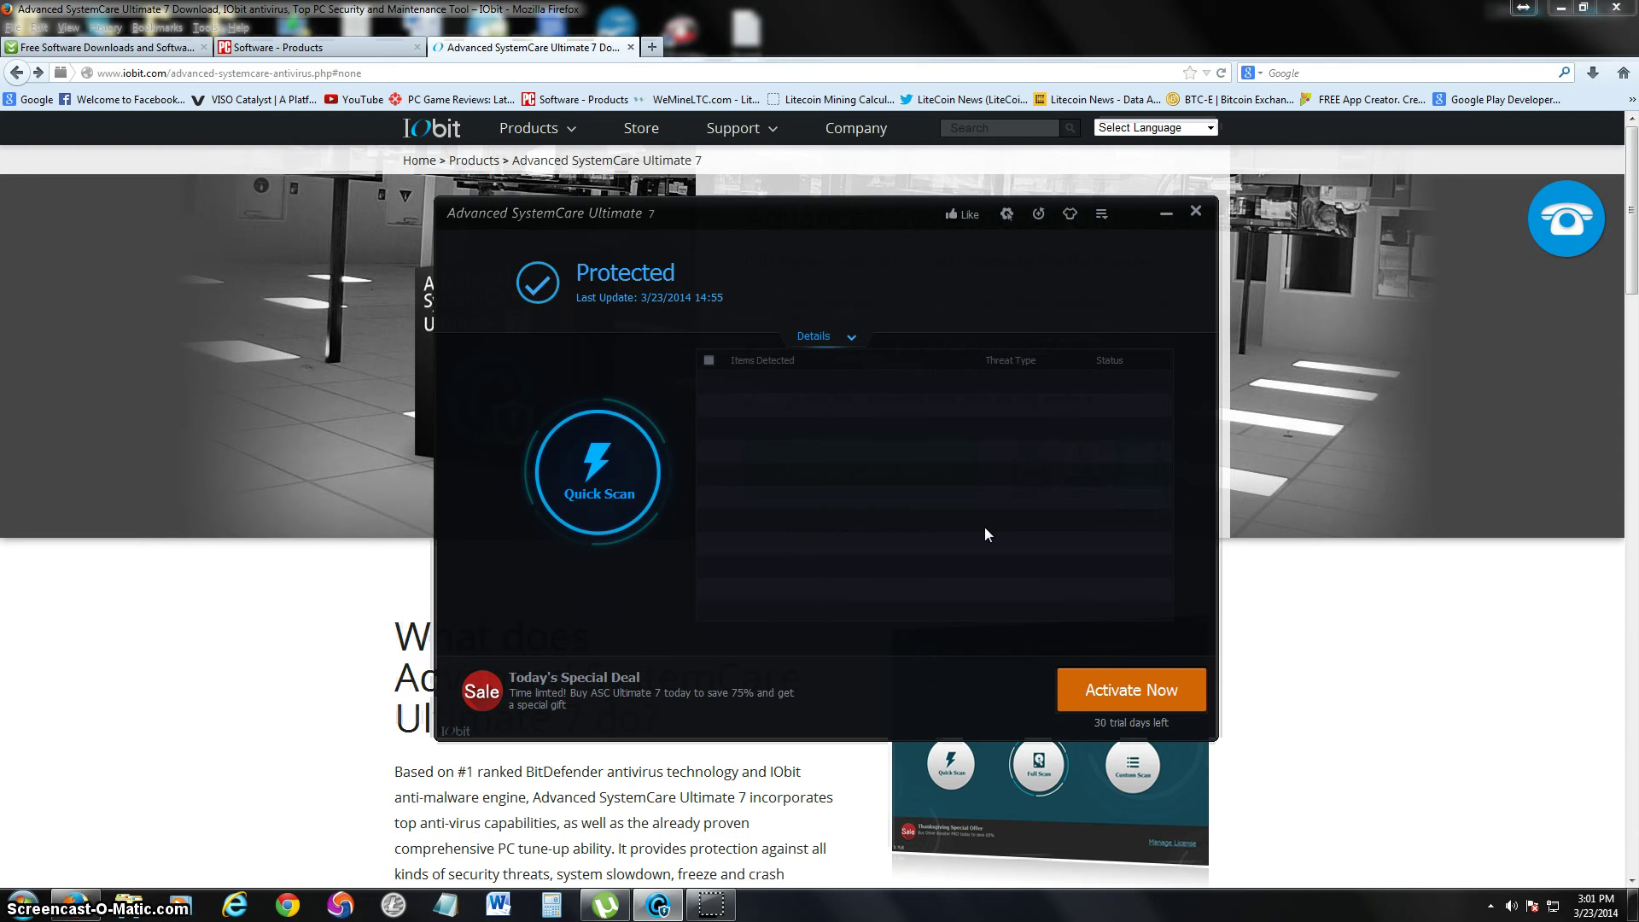
left_click(925, 527)
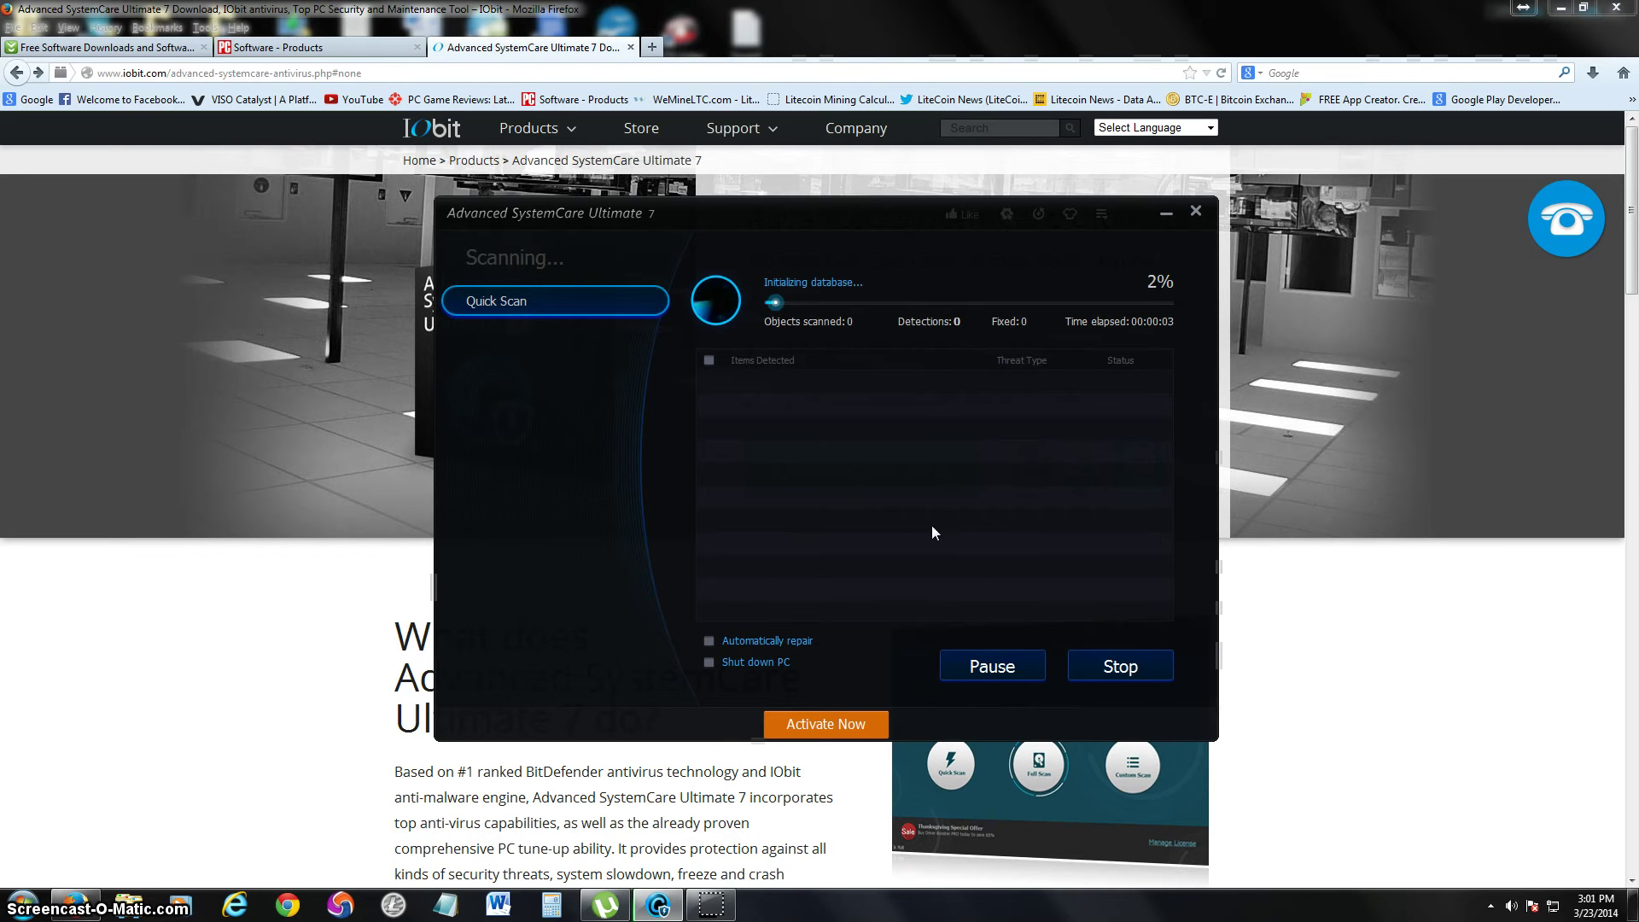
left_click(1000, 545)
left_click(921, 527)
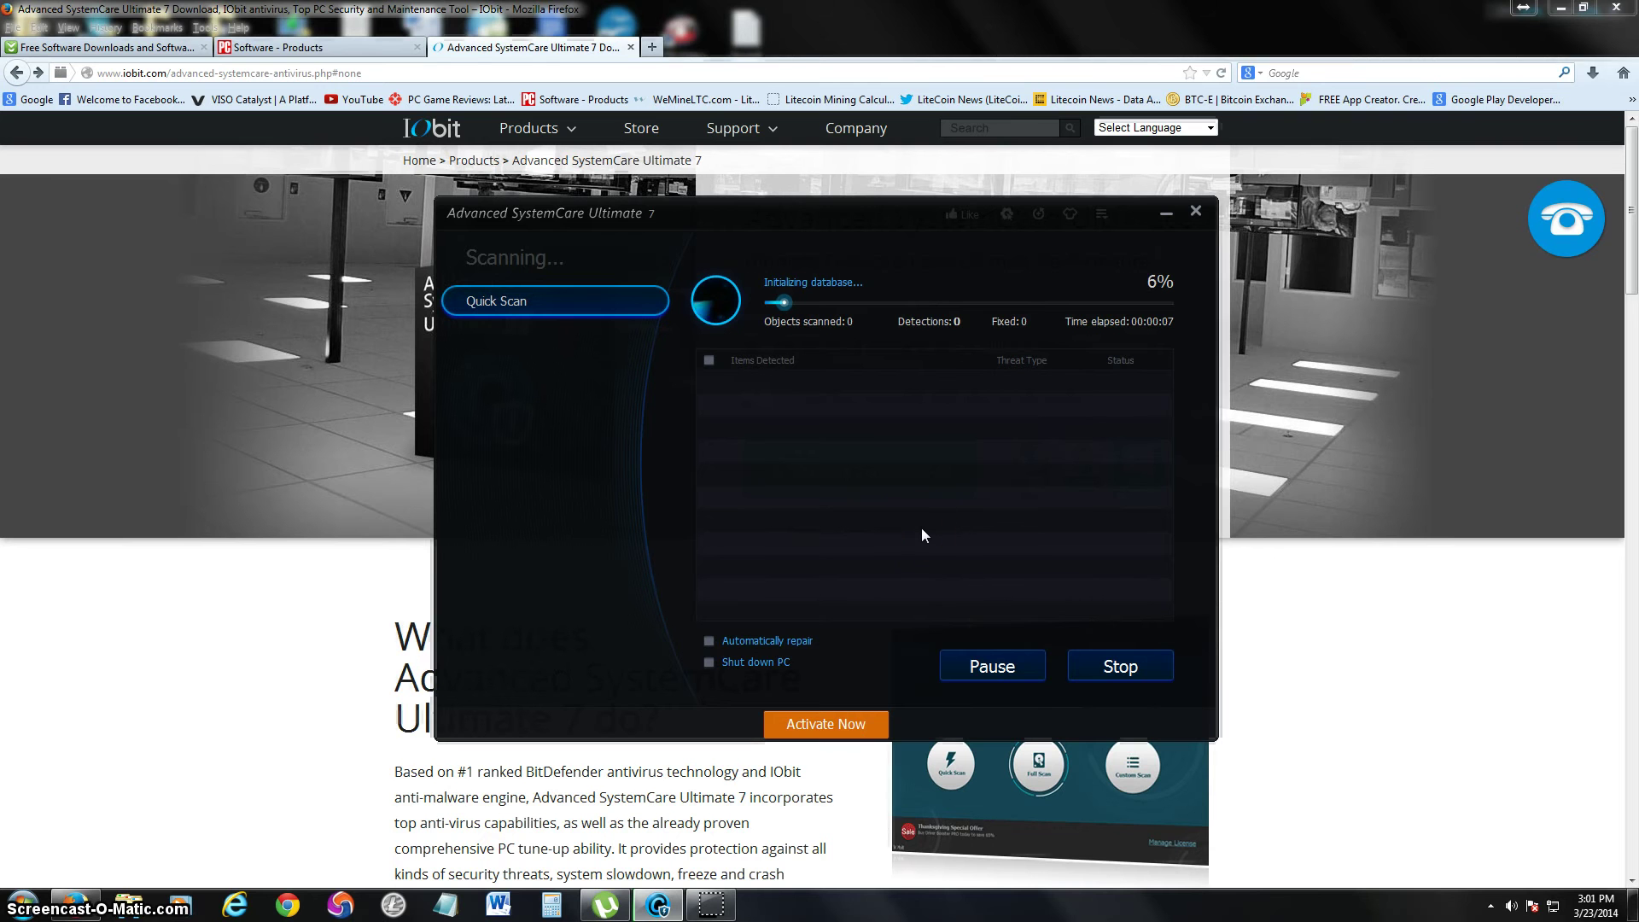
left_click(911, 546)
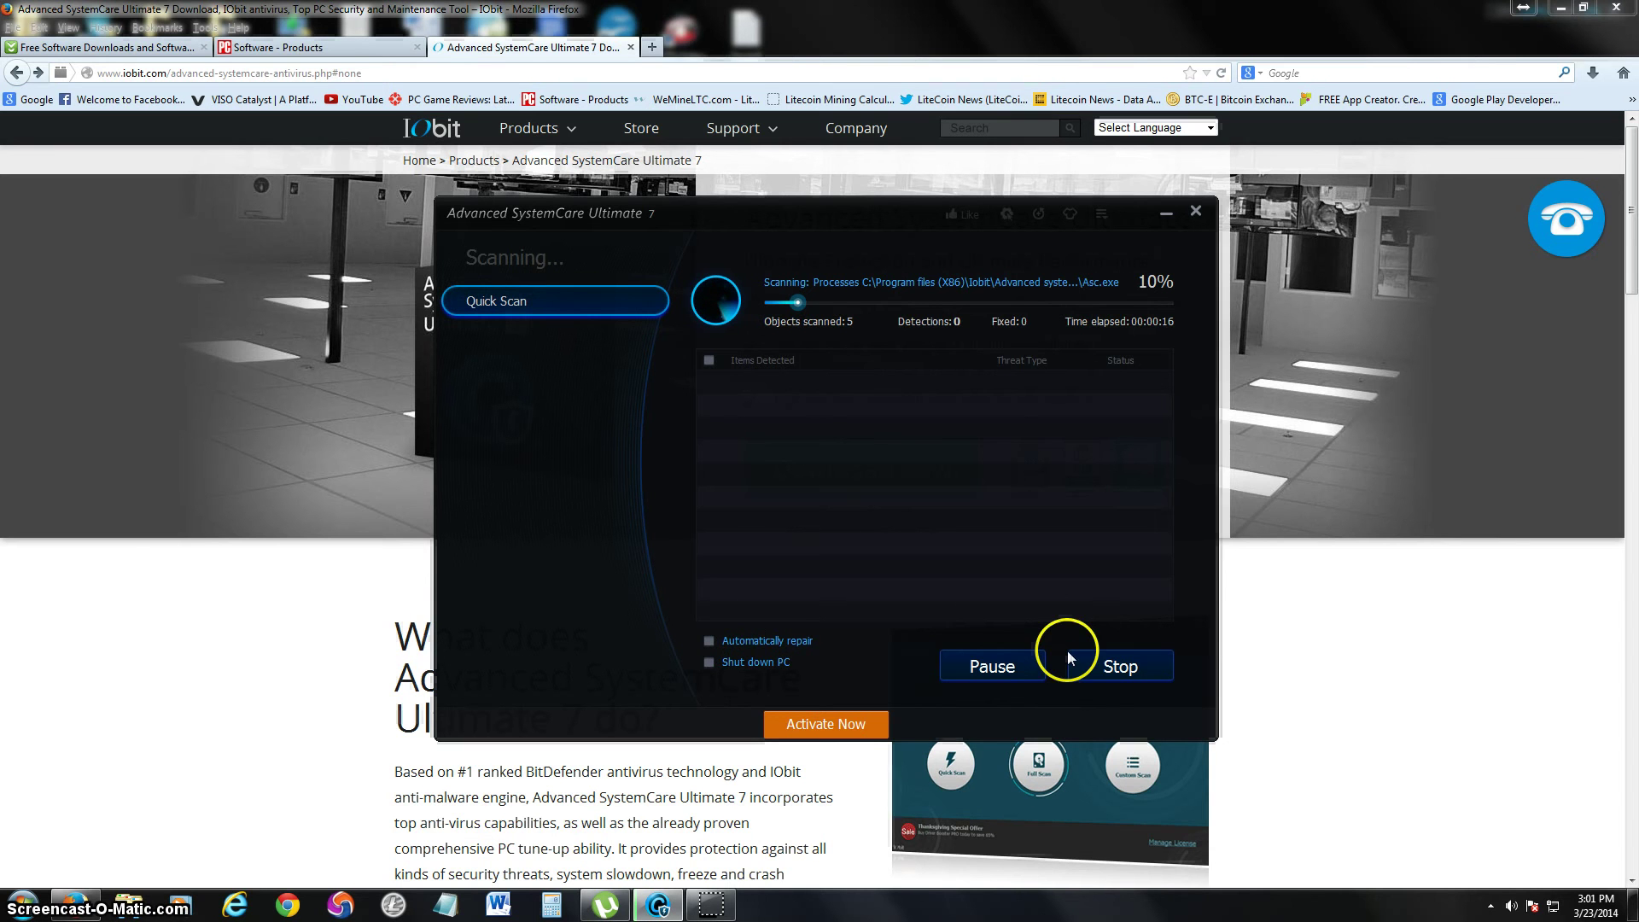
Stop the running Quick Scan and confirm with OK
left_click(1089, 664)
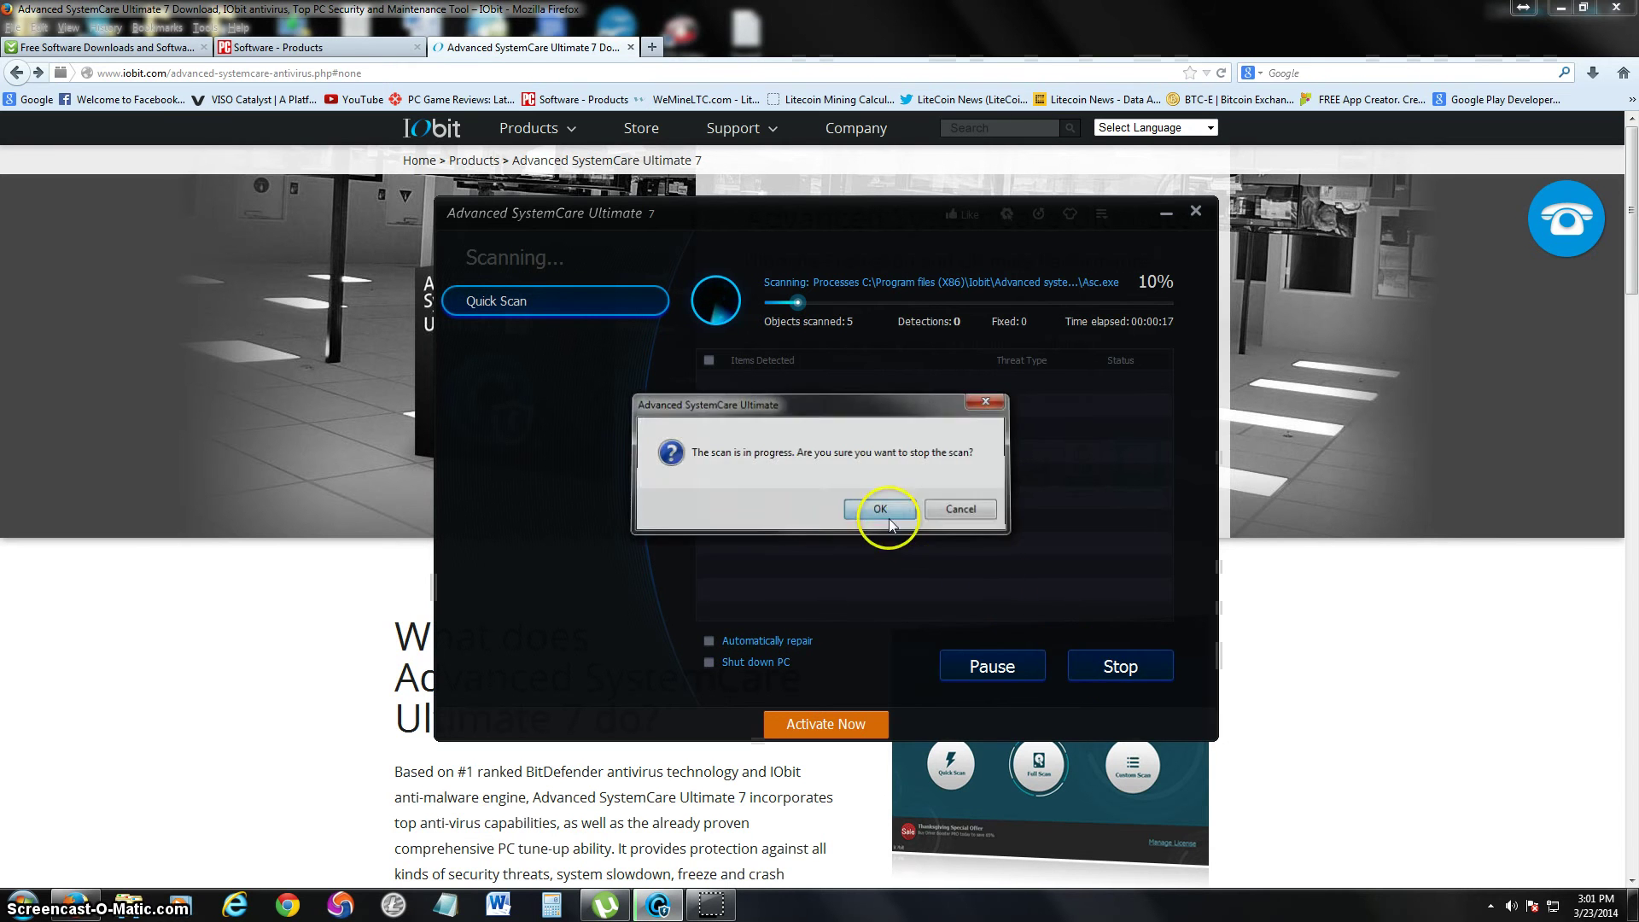
left_click(889, 519)
left_click(800, 519)
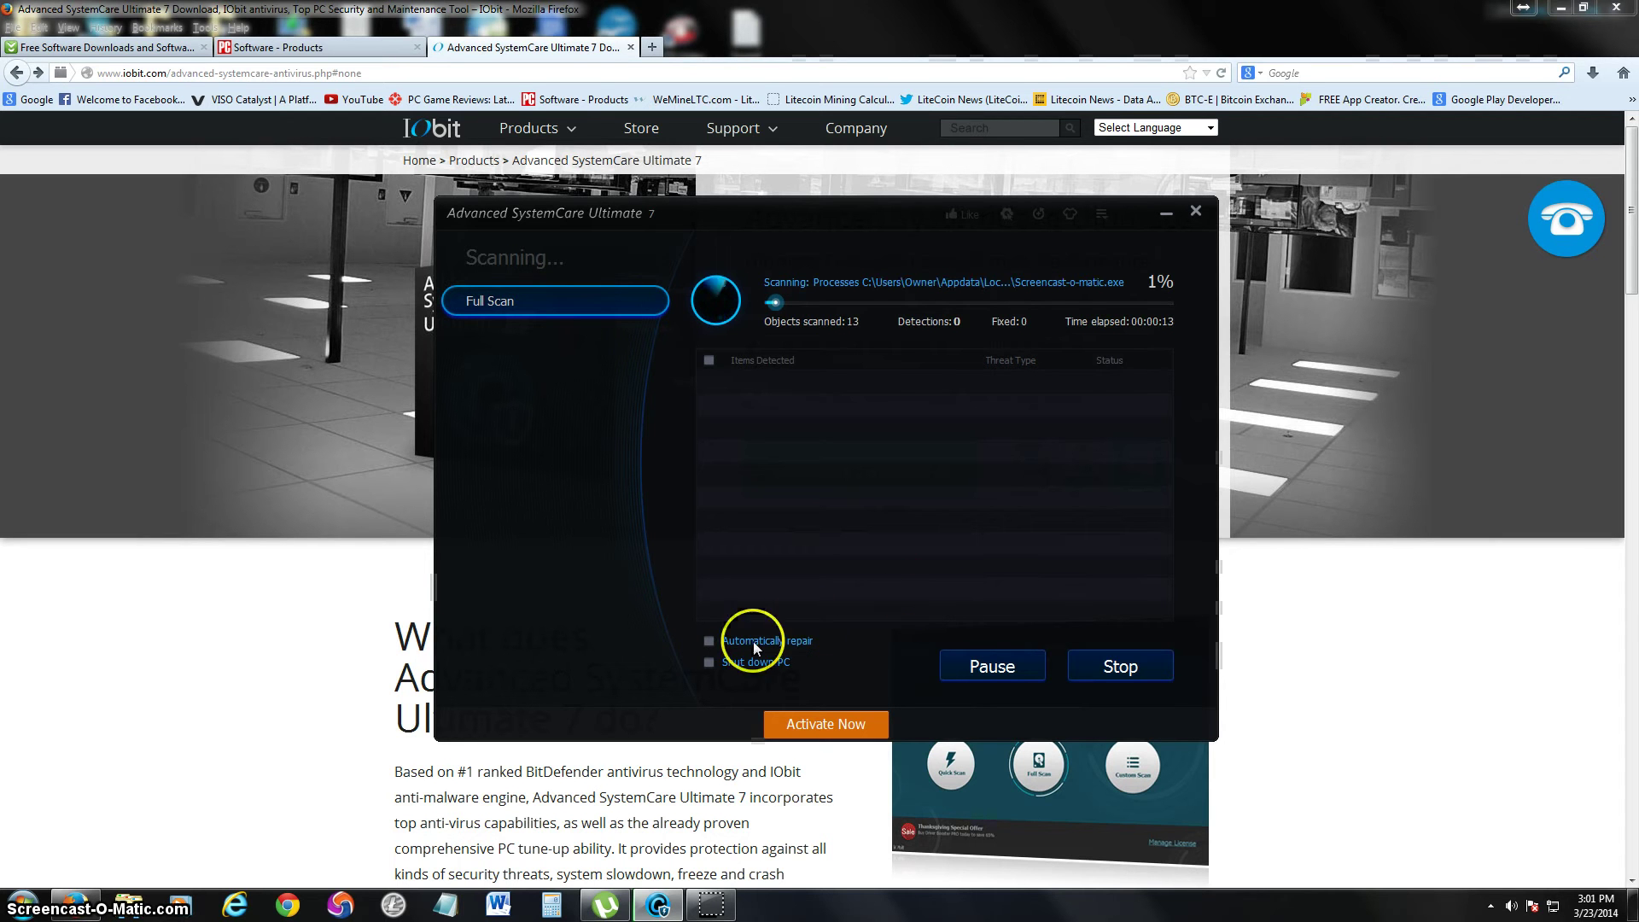
Run a Full Scan, toggle automatic repair and shutdown off, then stop it at 1%
left_click(708, 642)
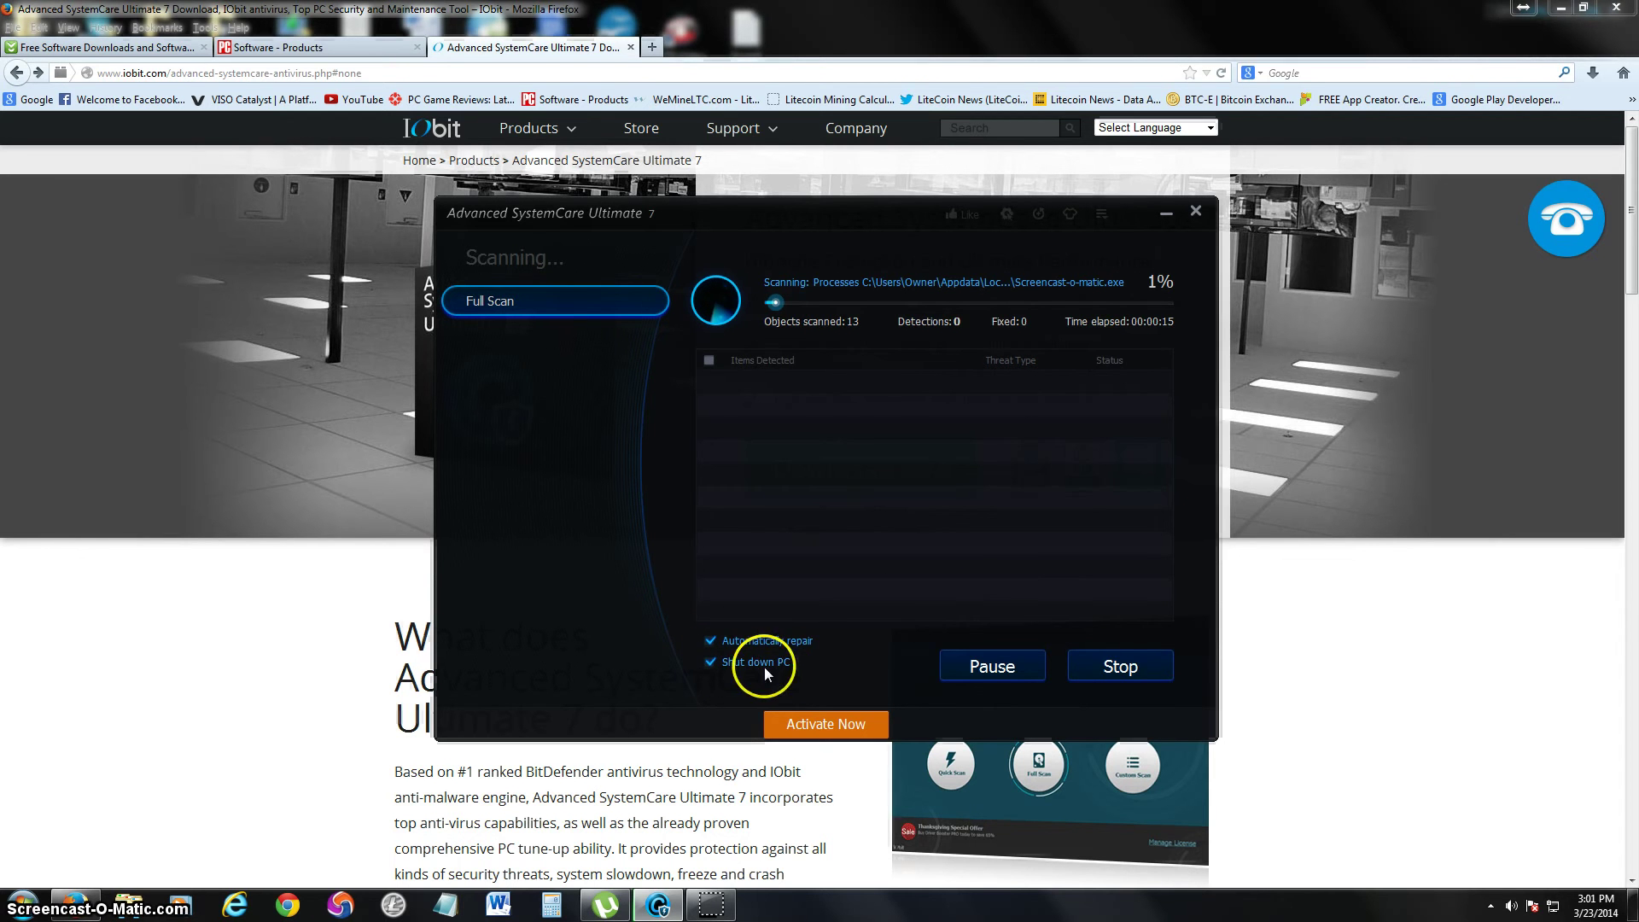
left_click(715, 663)
left_click(713, 642)
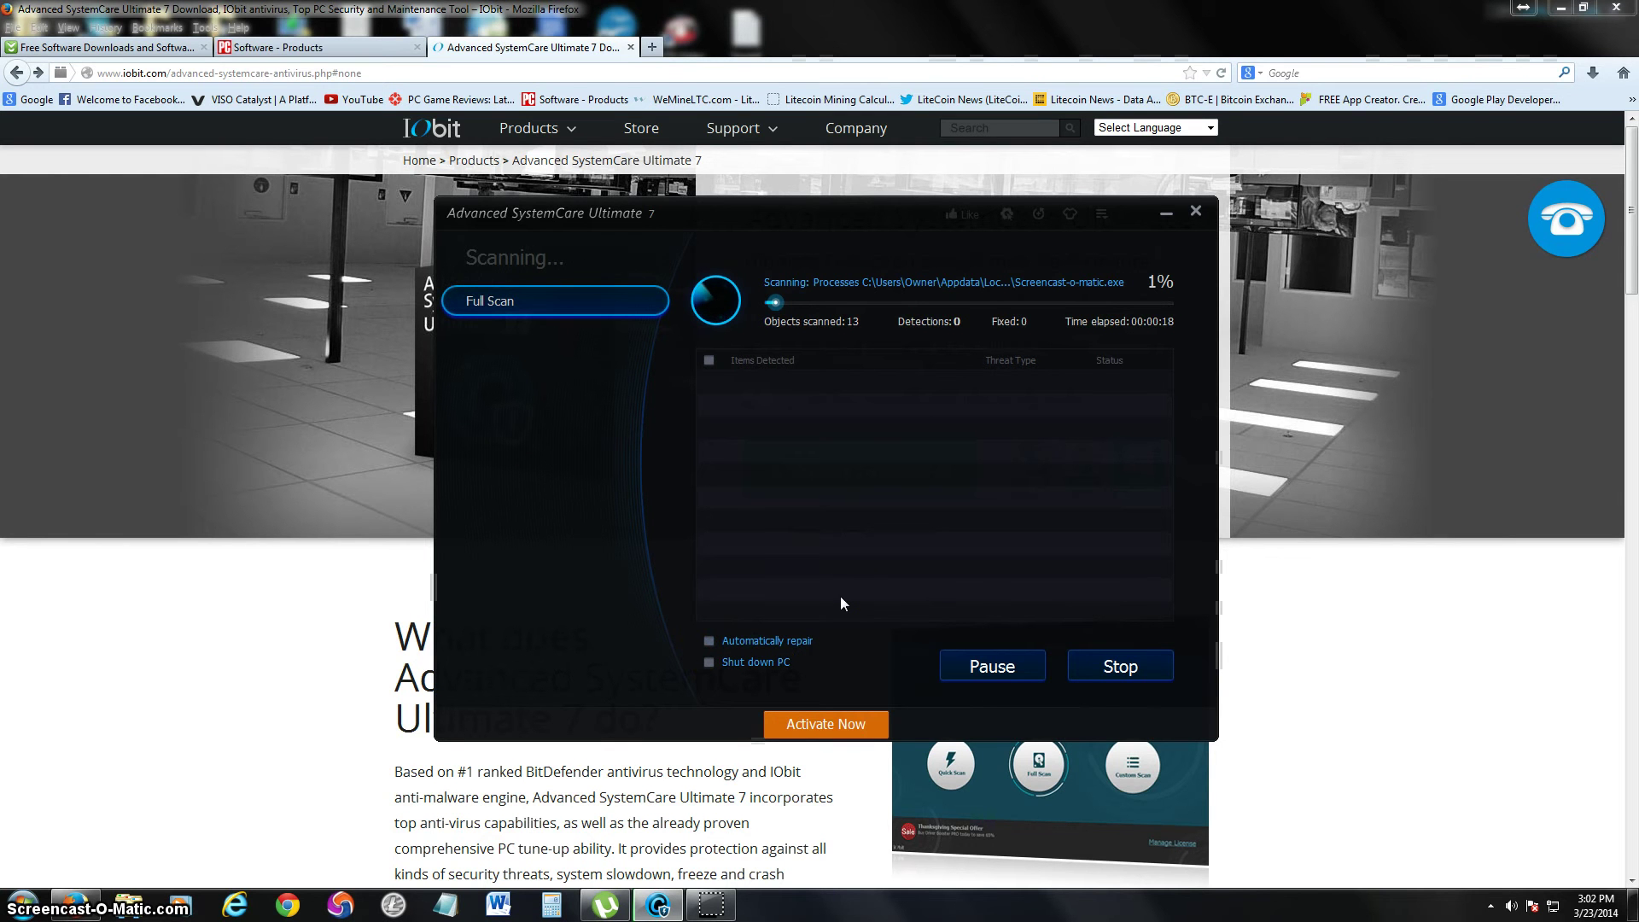
left_click(1111, 666)
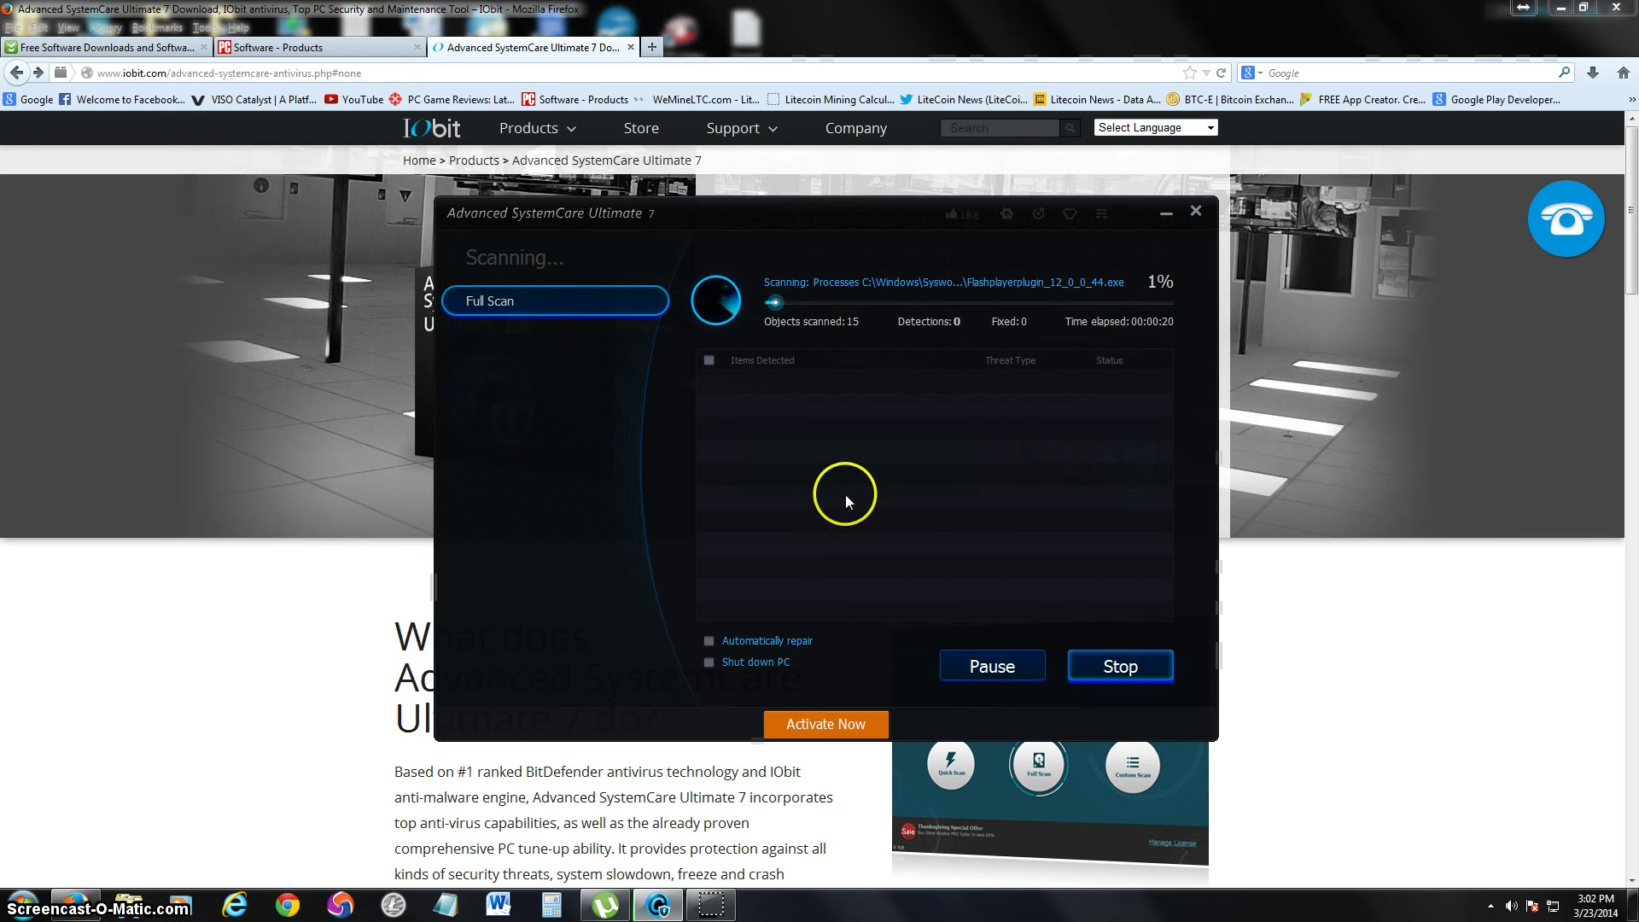
left_click(879, 509)
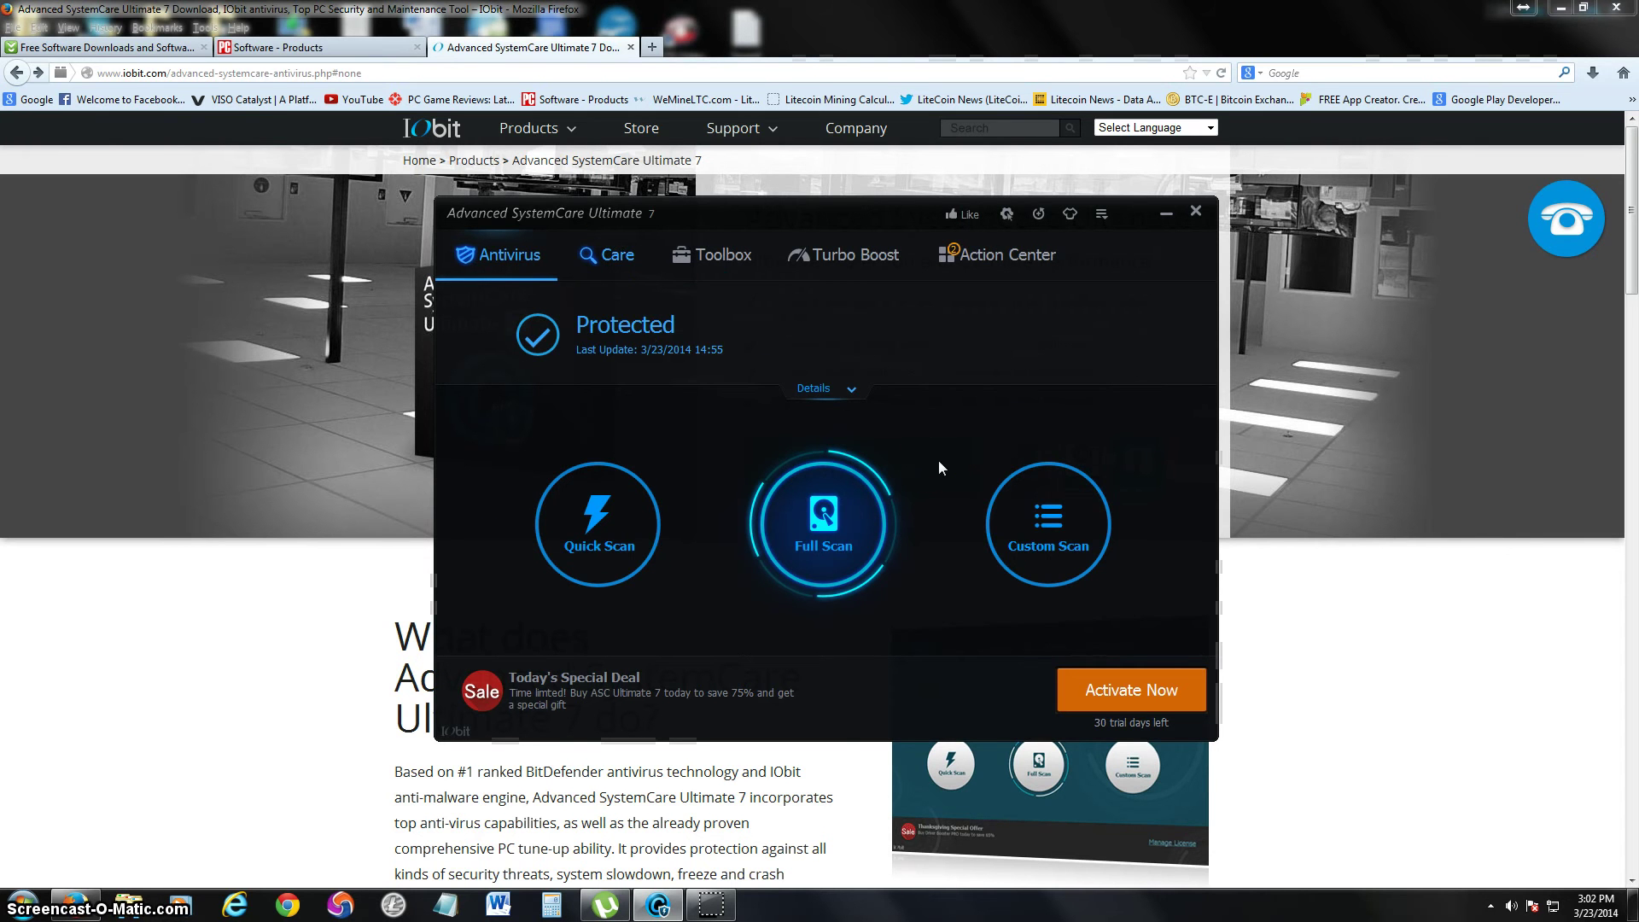
Switch to the Care tab listing twelve ticked items, Malware Removal to Disk Defragment
left_click(607, 256)
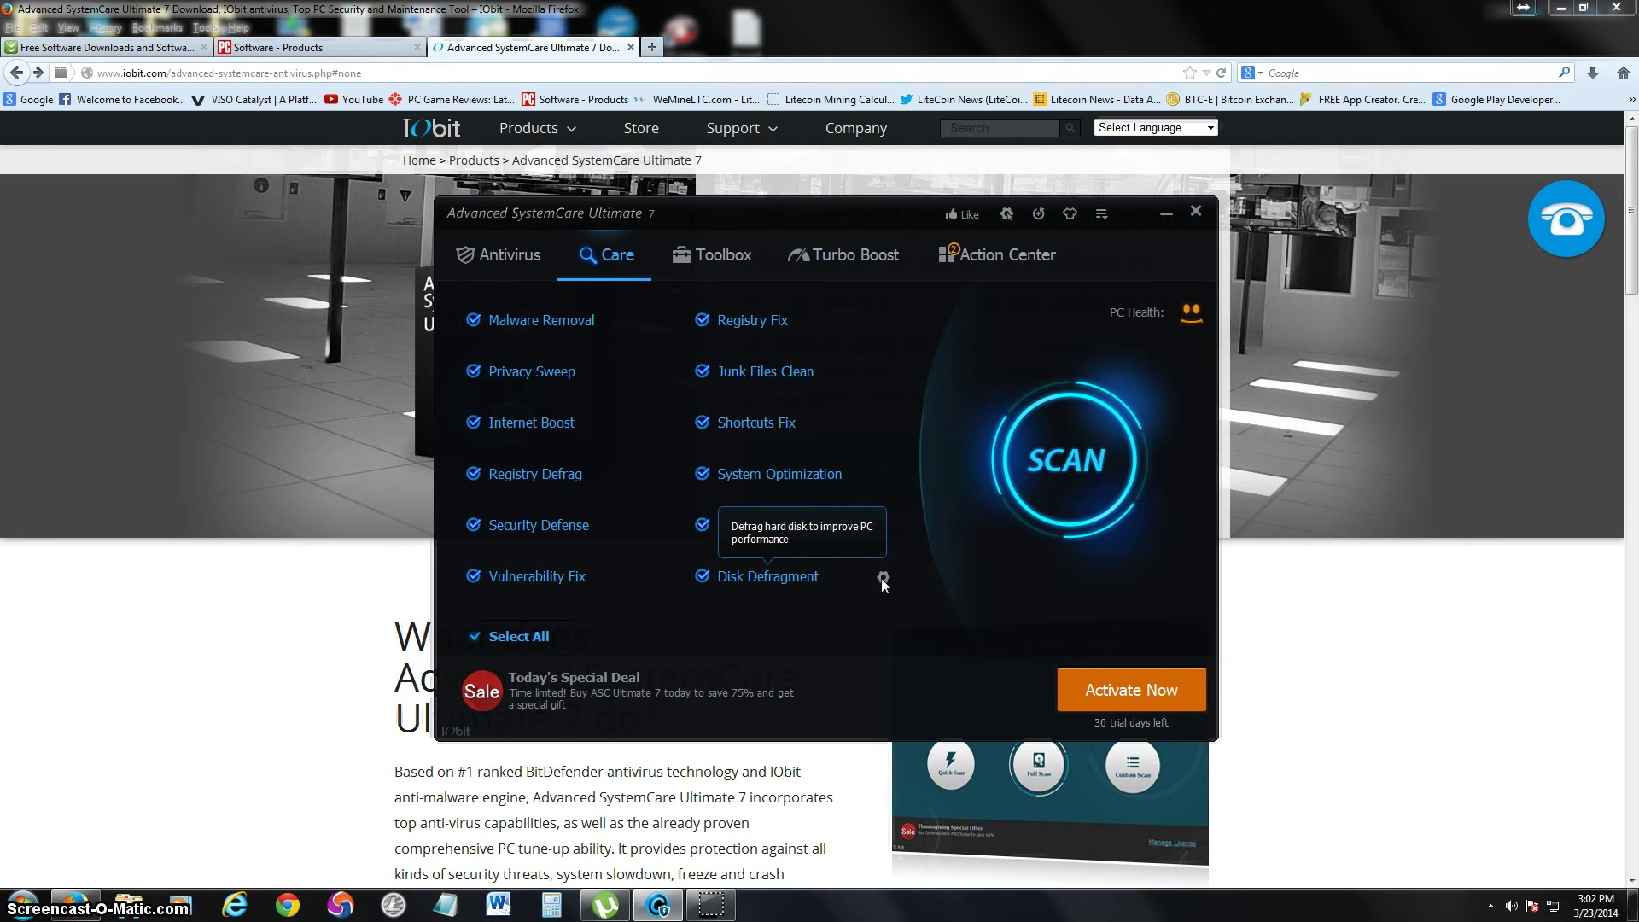
Show the Toolbox utilities and launch Registry Cleaner from the Clean group
left_click(708, 258)
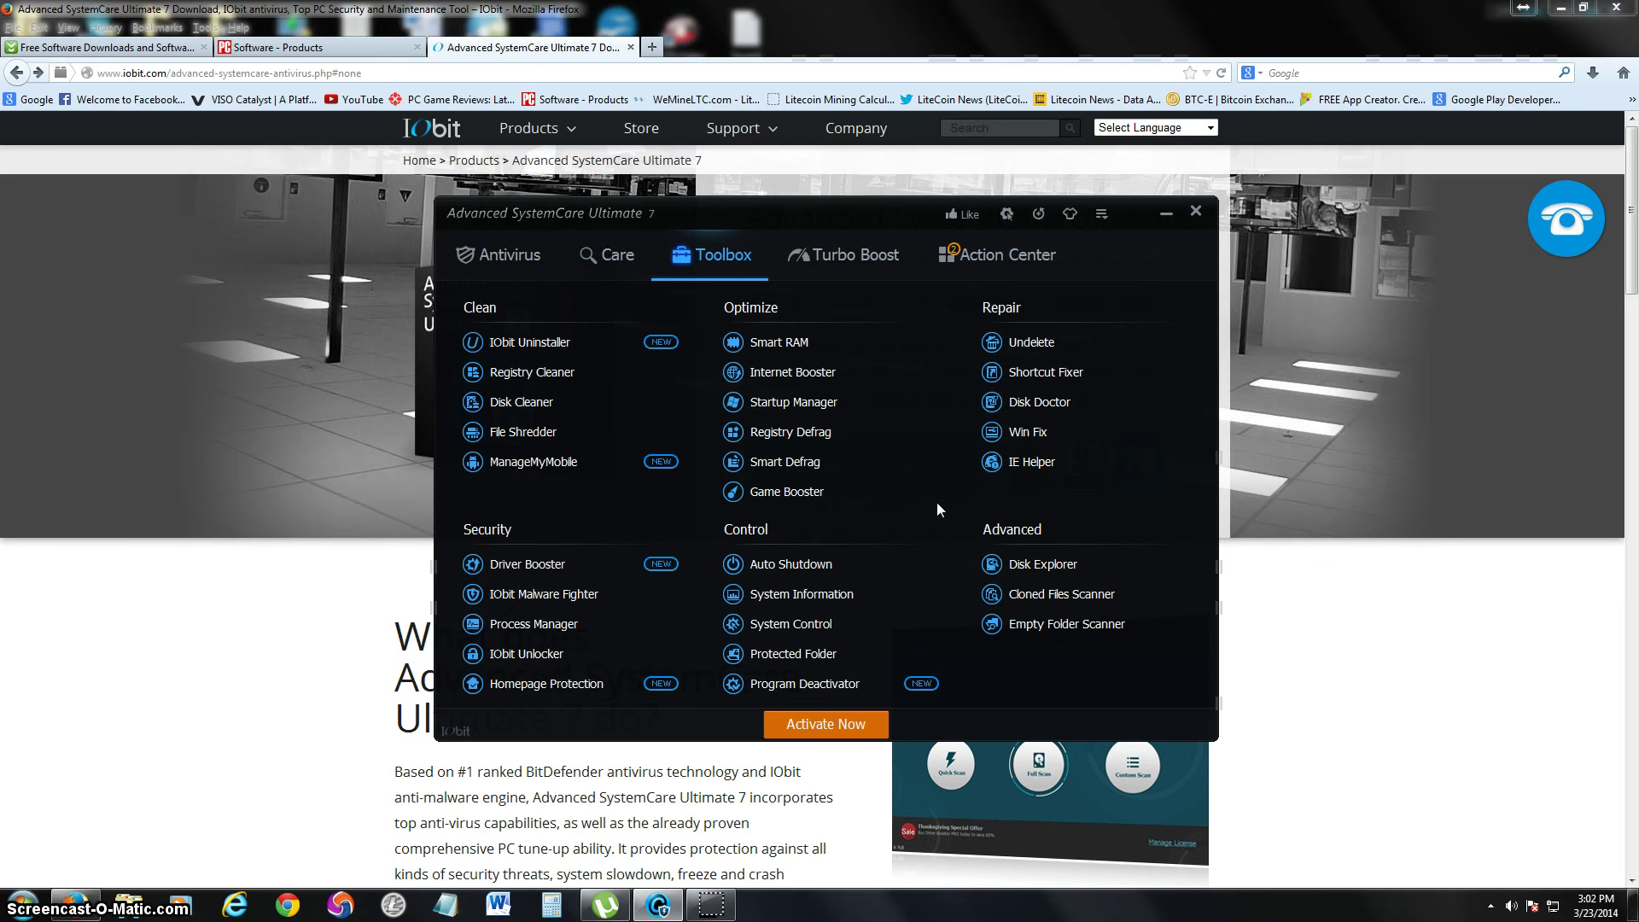
left_click(522, 343)
left_click(538, 345)
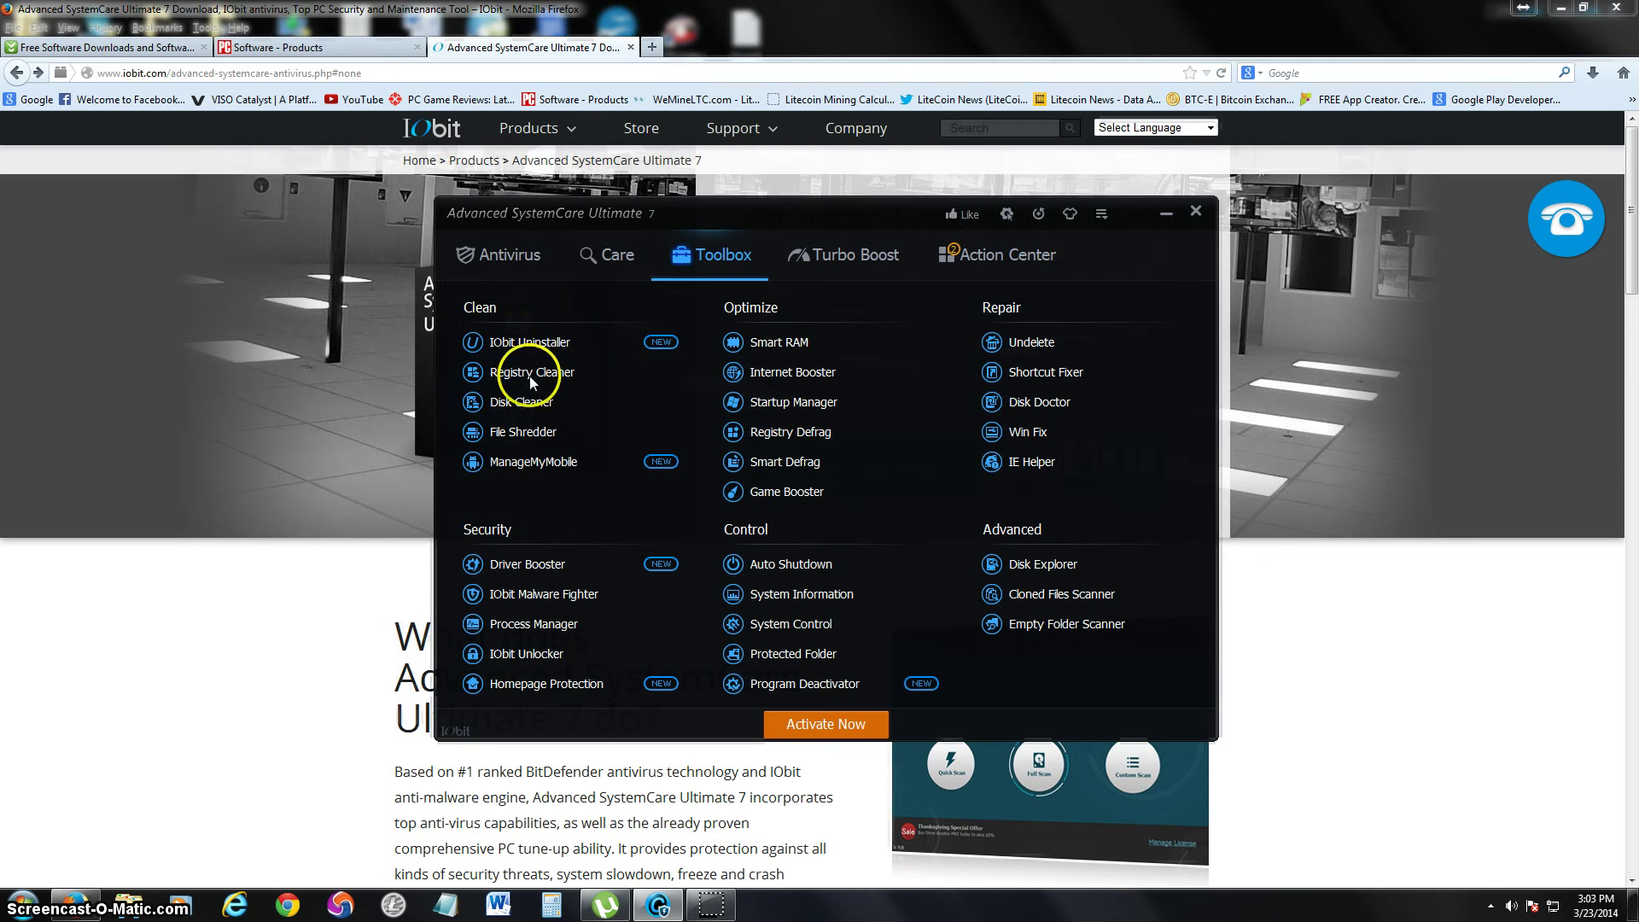
left_click(613, 462)
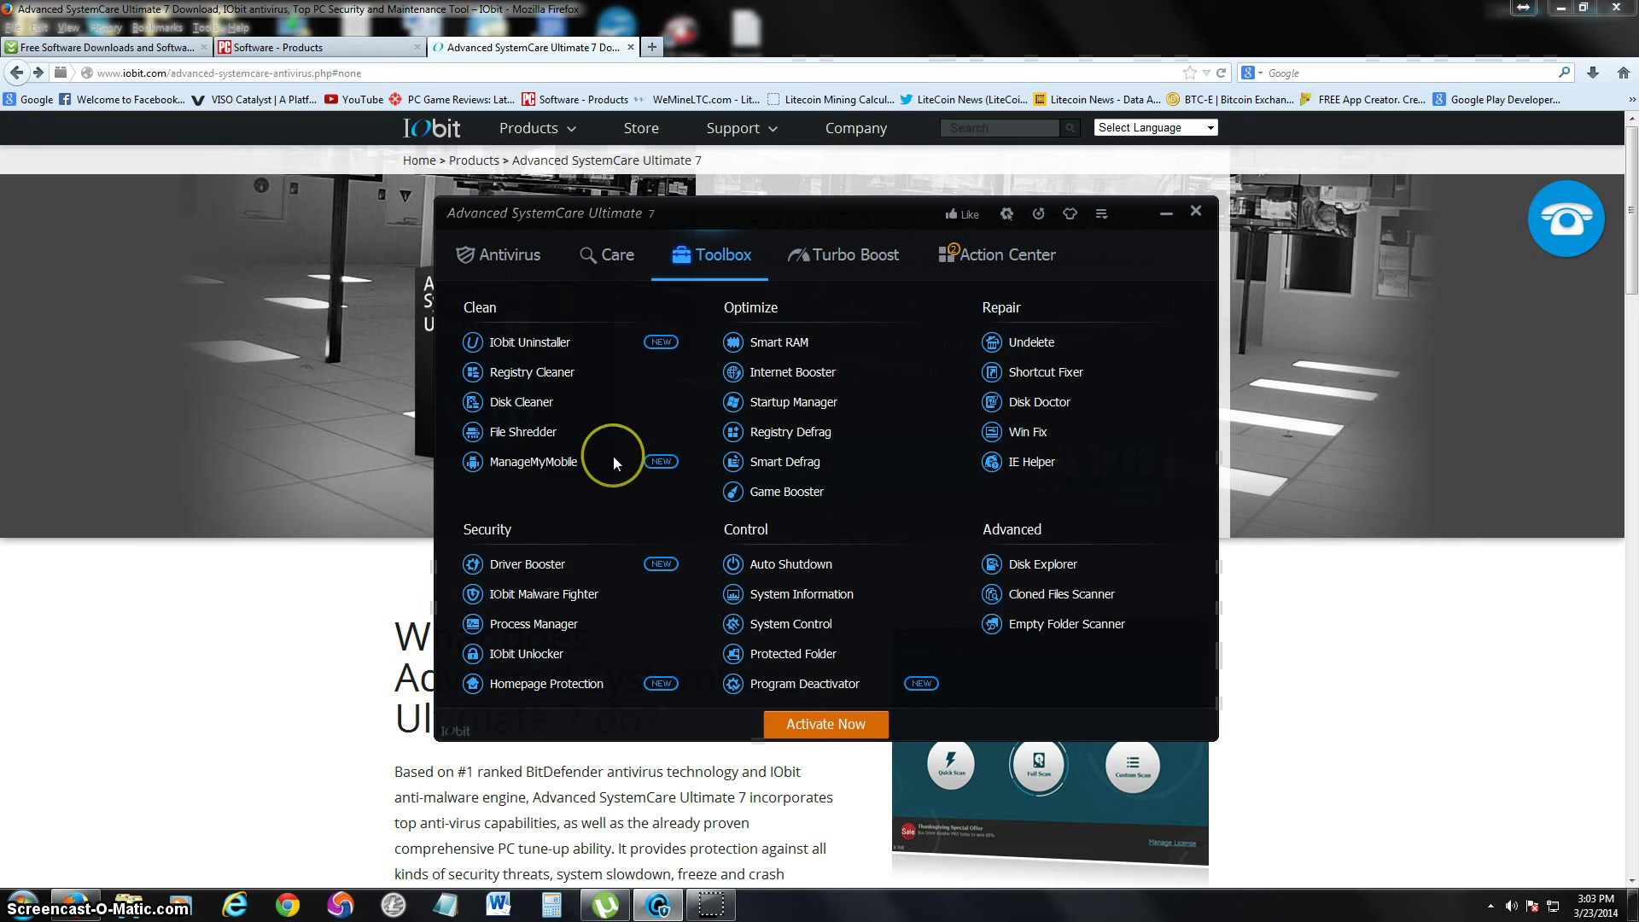
left_click(536, 372)
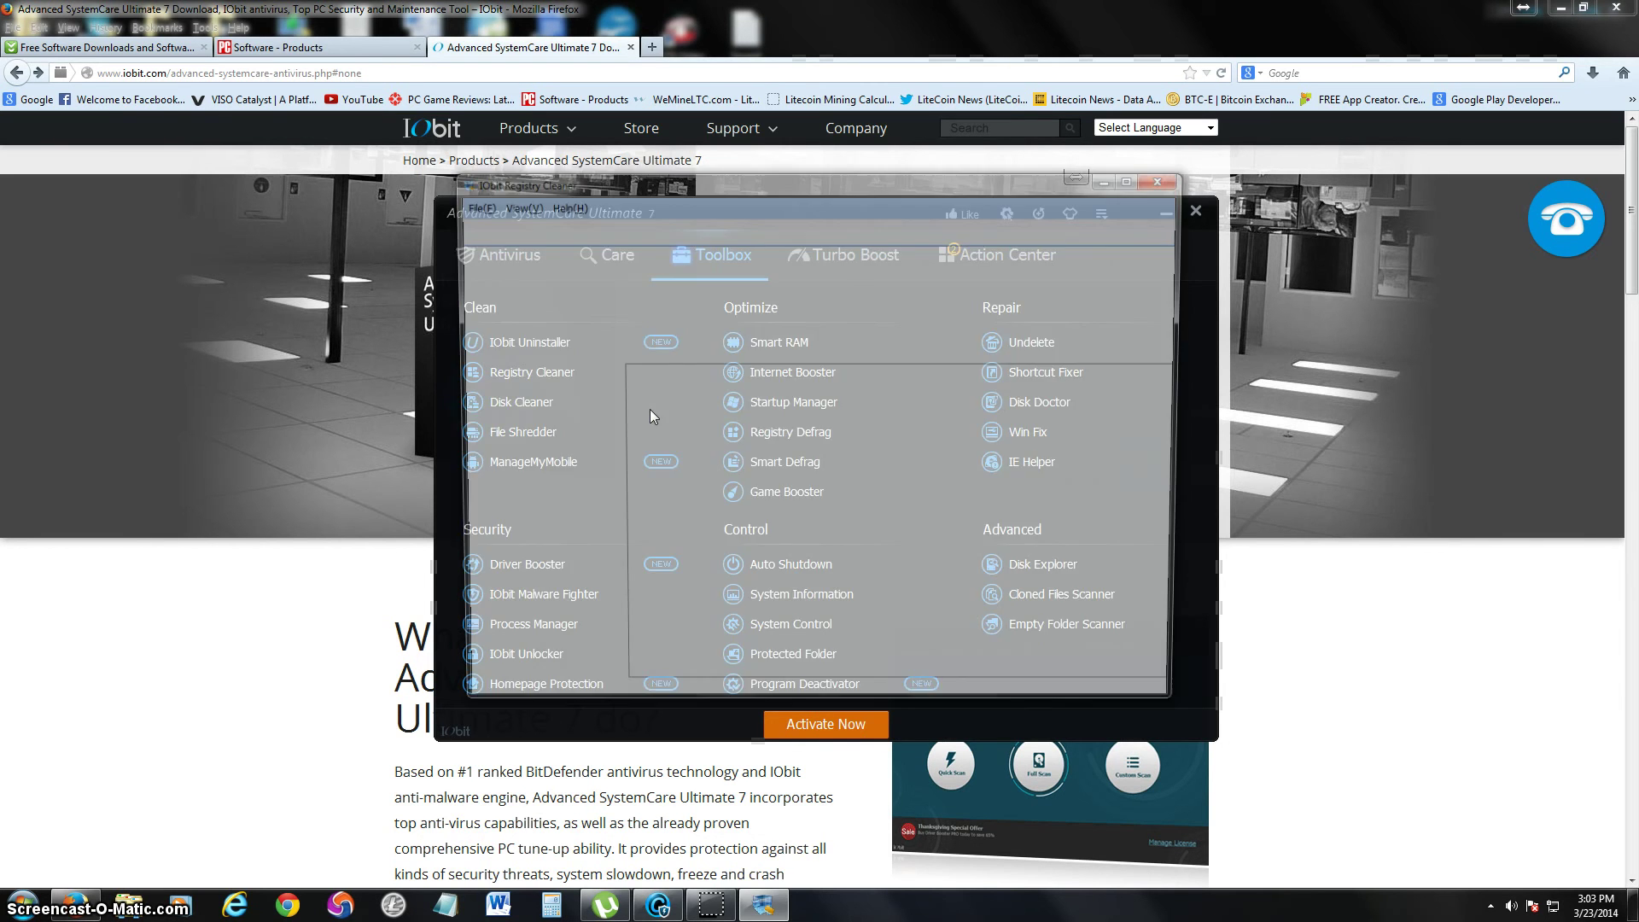
Start a registry scan in Registry Cleaner and stop it early, leaving 0 problems listed
left_click(717, 409)
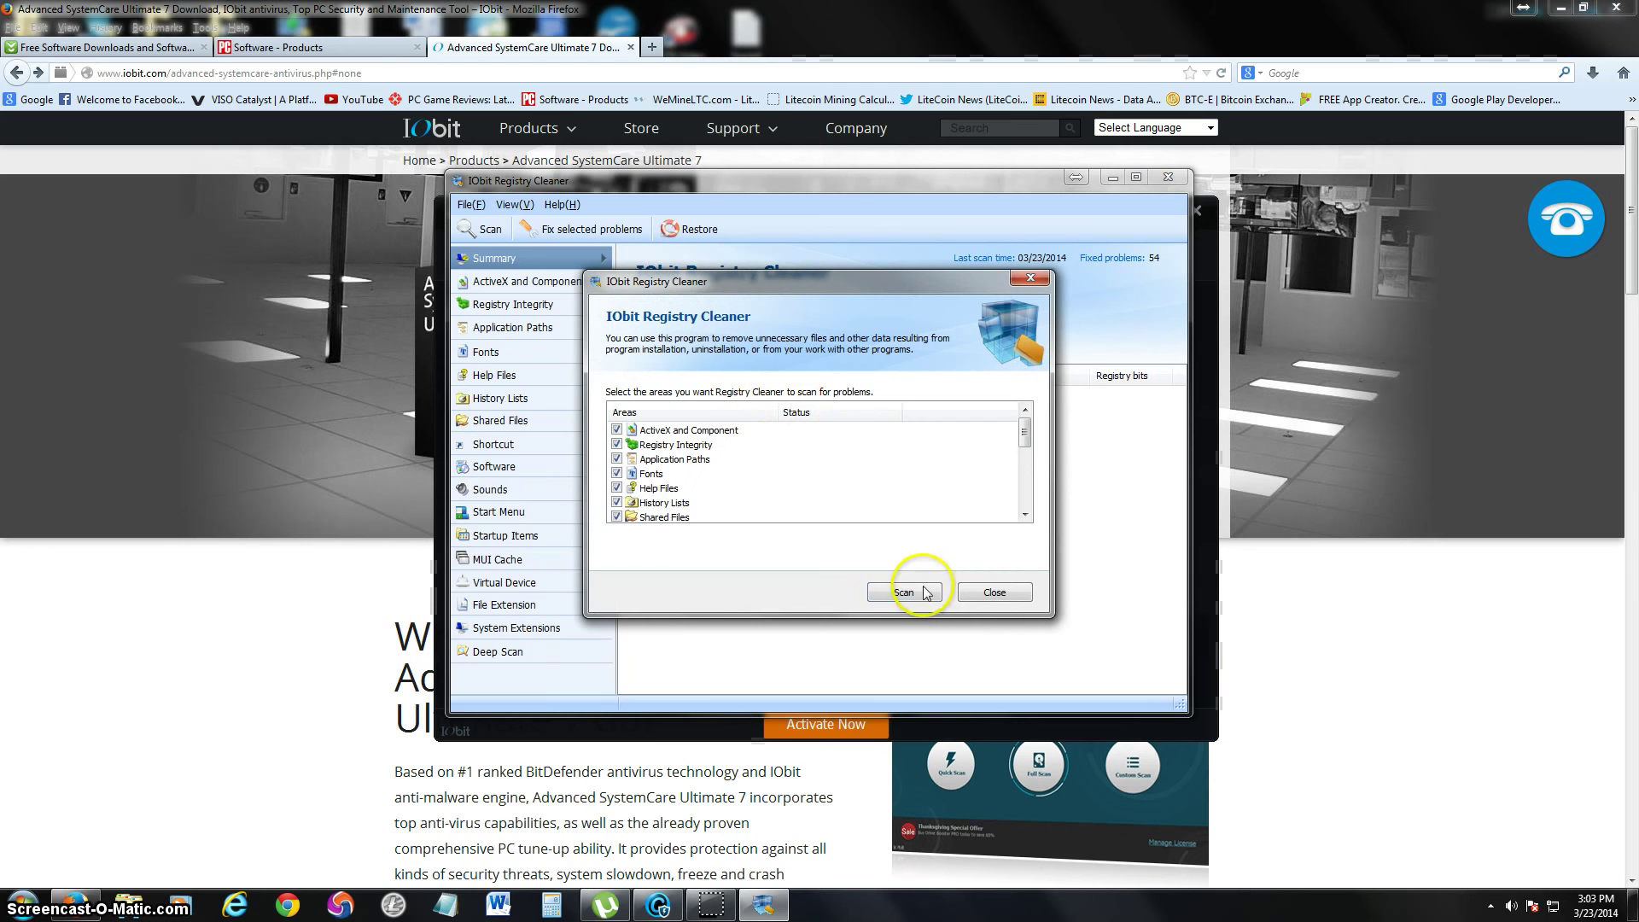
left_click(892, 593)
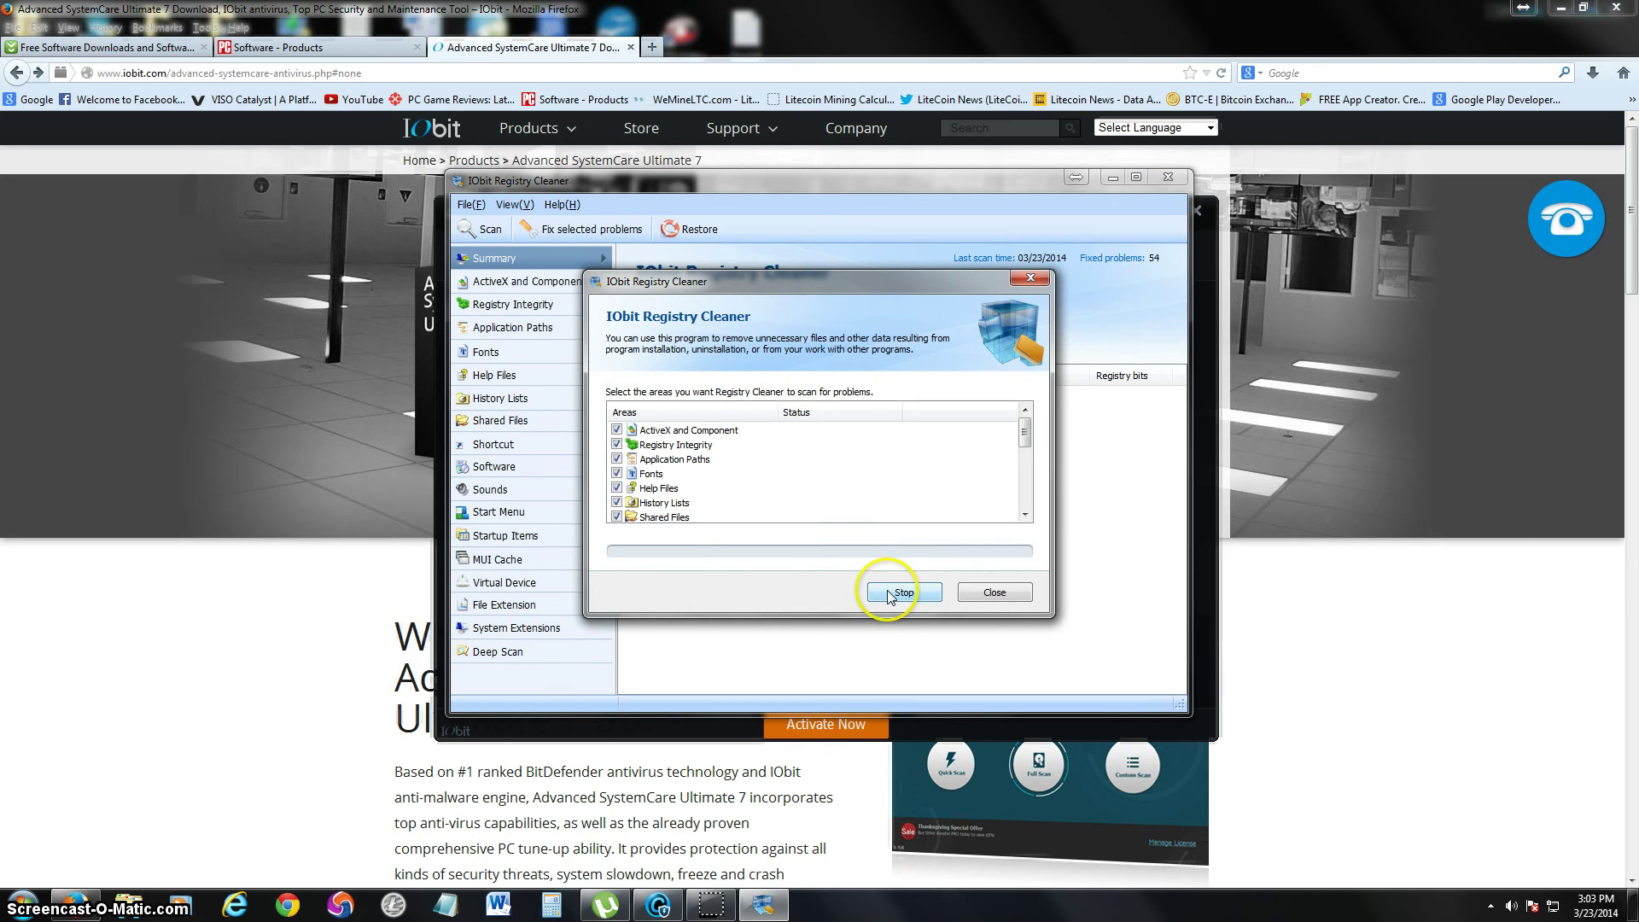
left_click(872, 471)
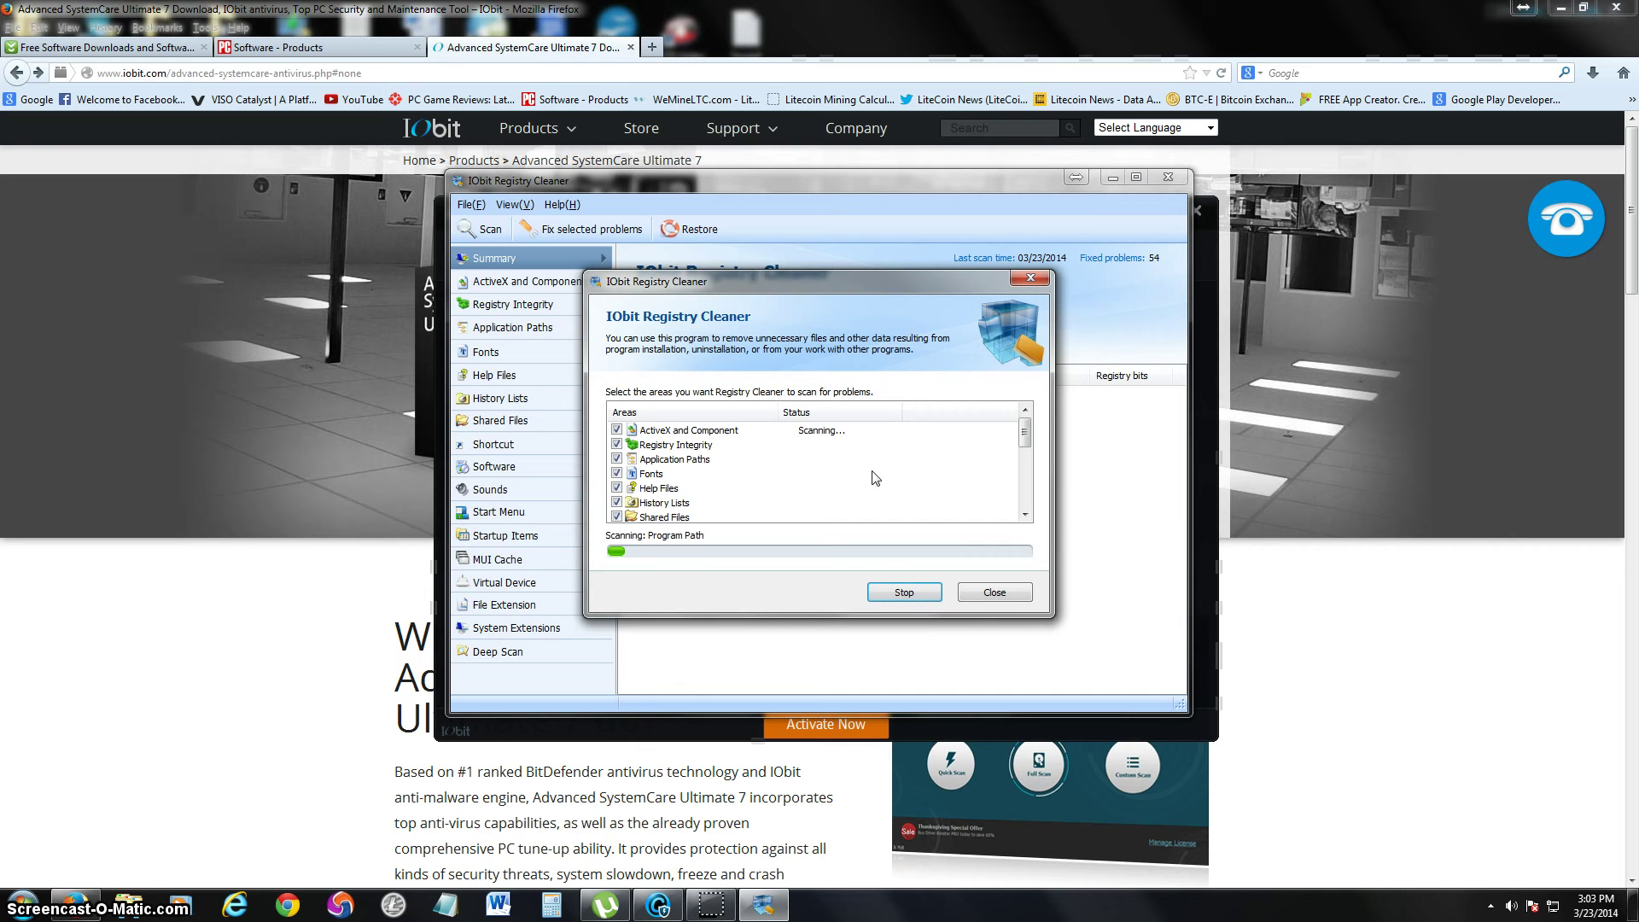
left_click(888, 477)
left_click(898, 596)
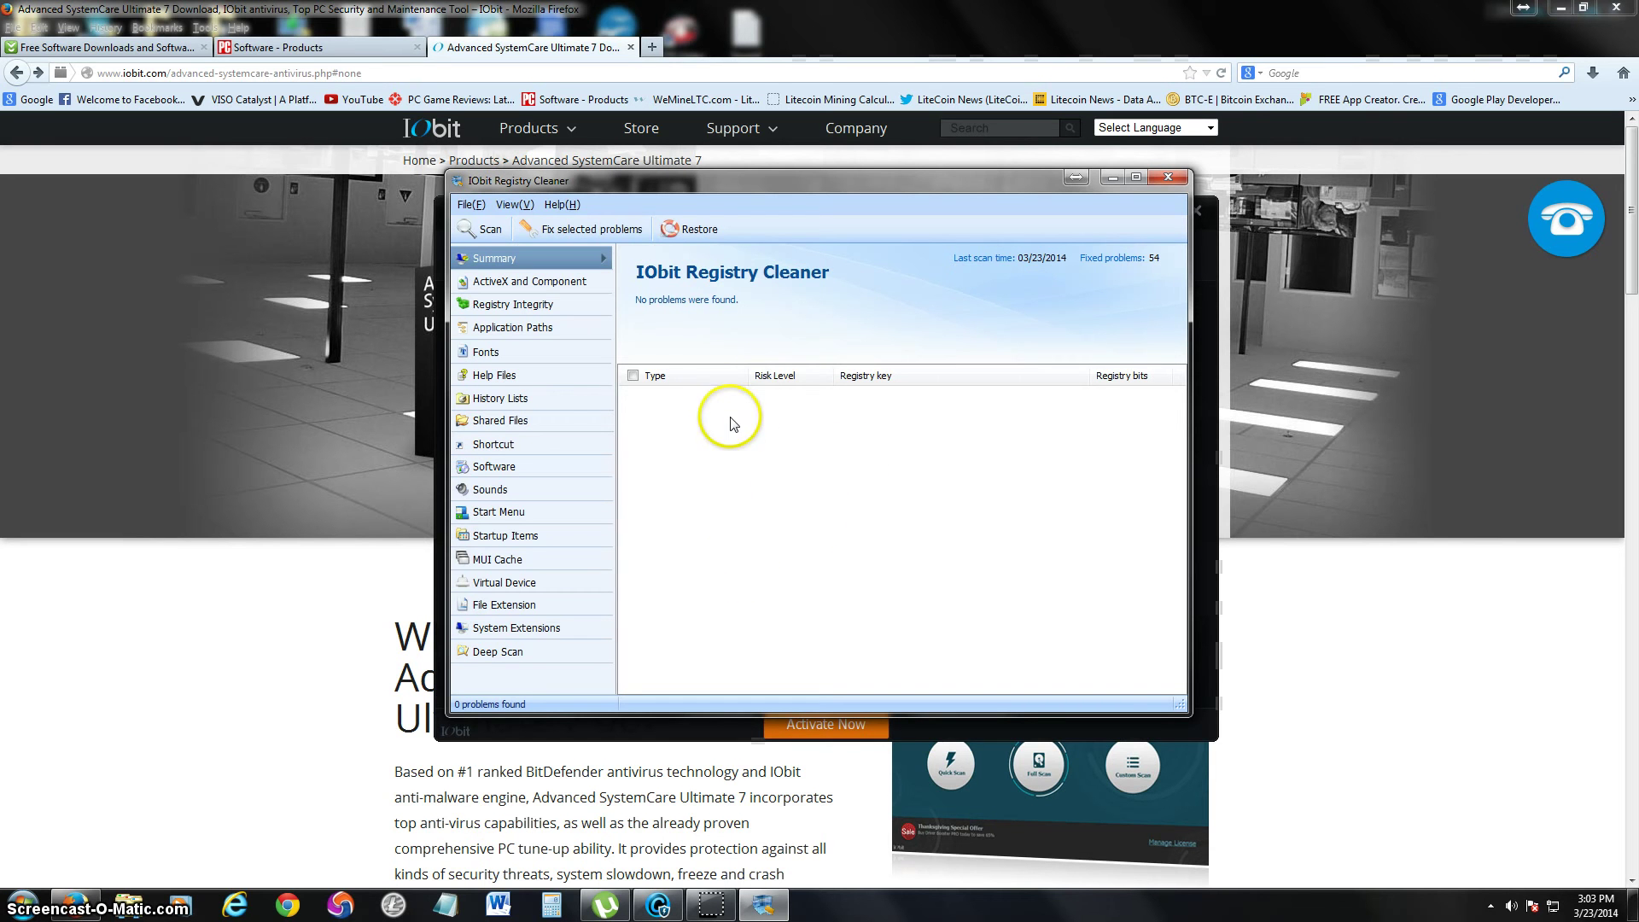
left_click(1166, 180)
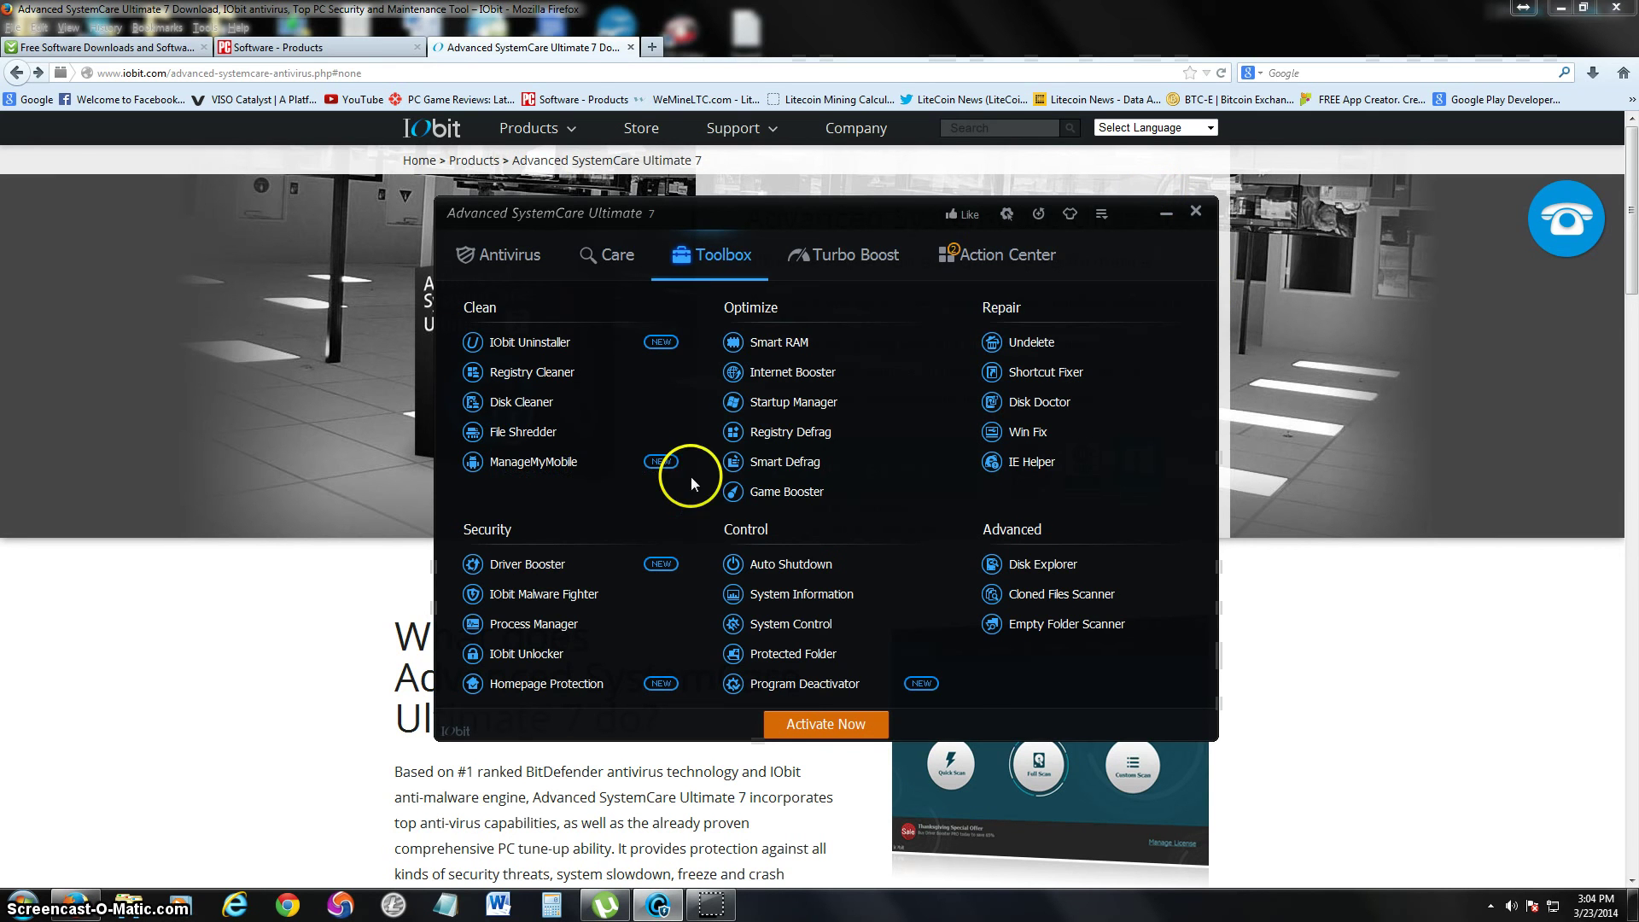
left_click(526, 464)
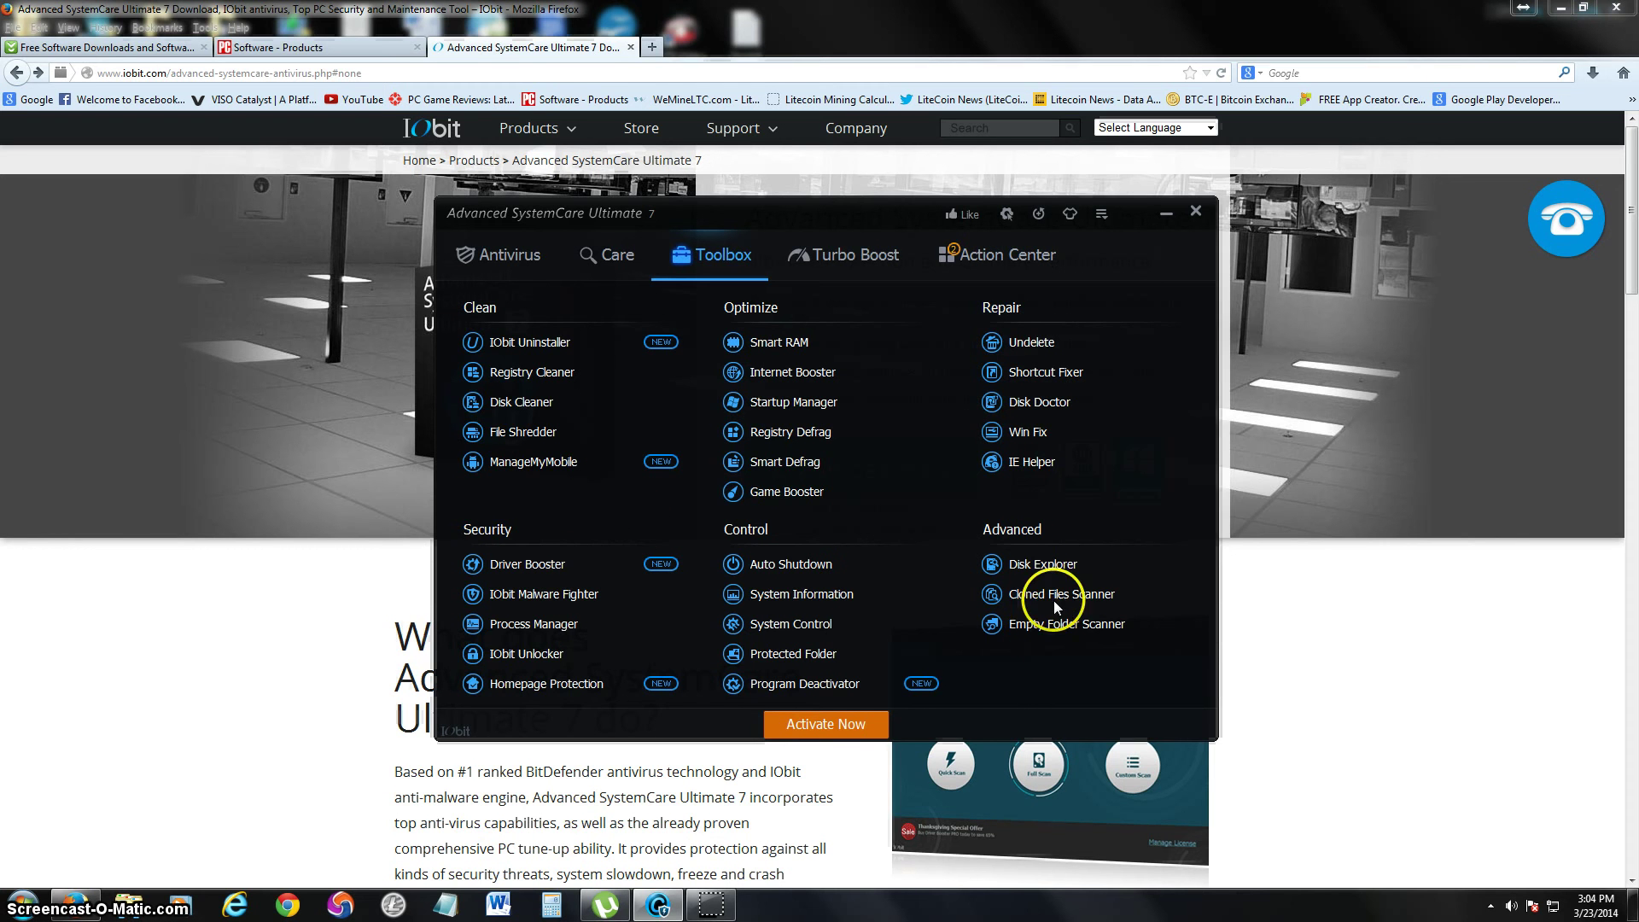
mouse_move(1039, 571)
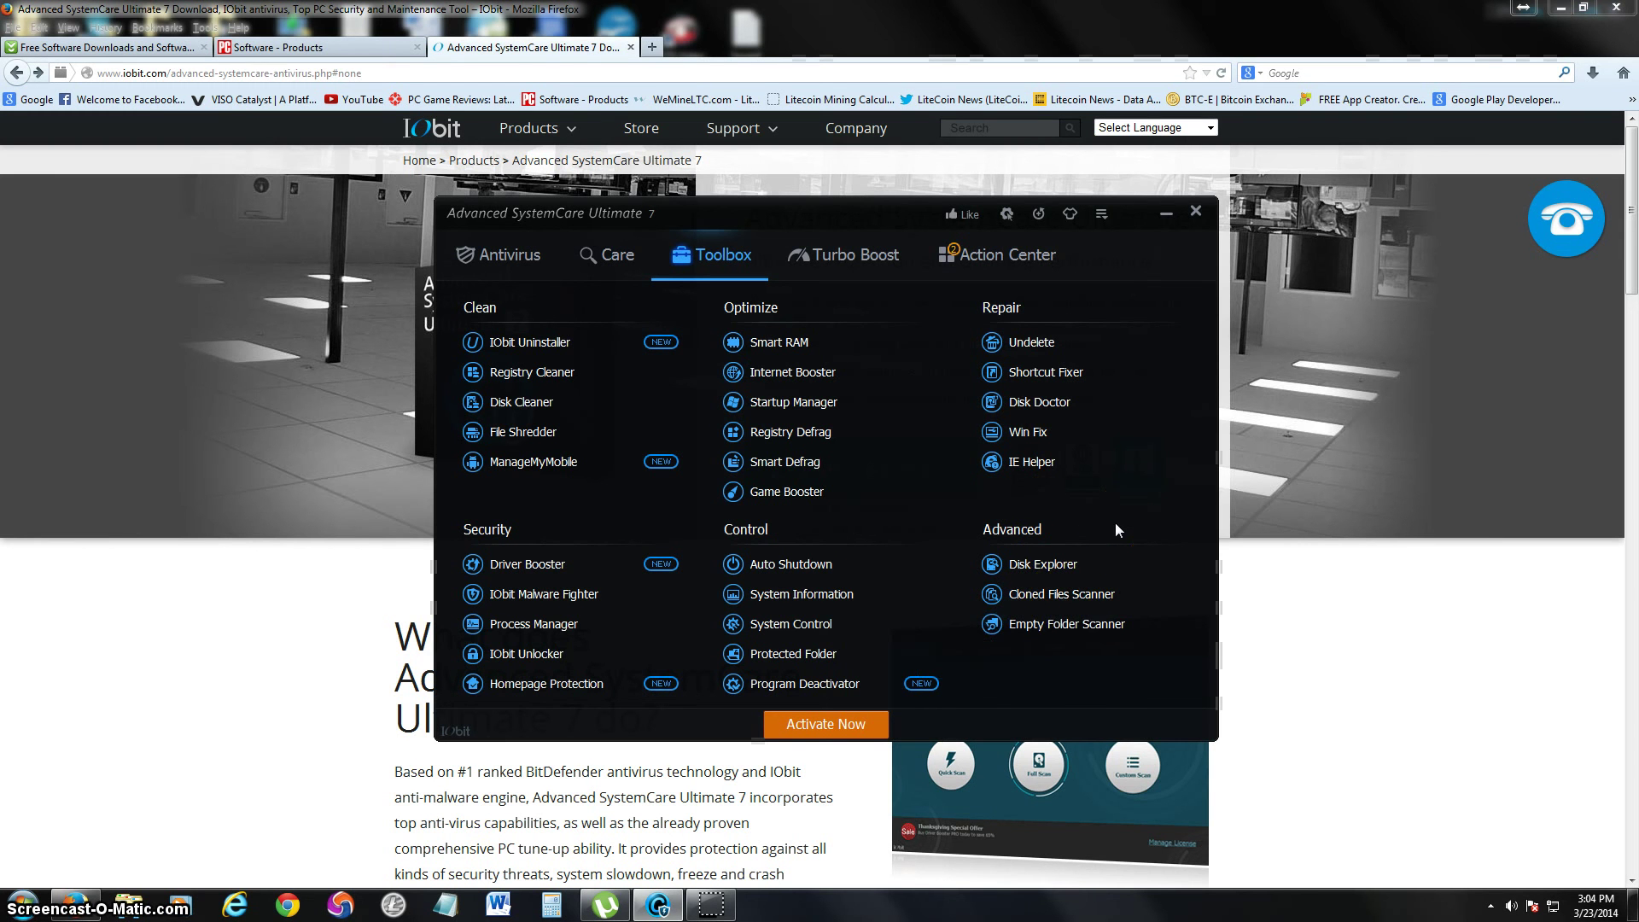
left_click(1034, 591)
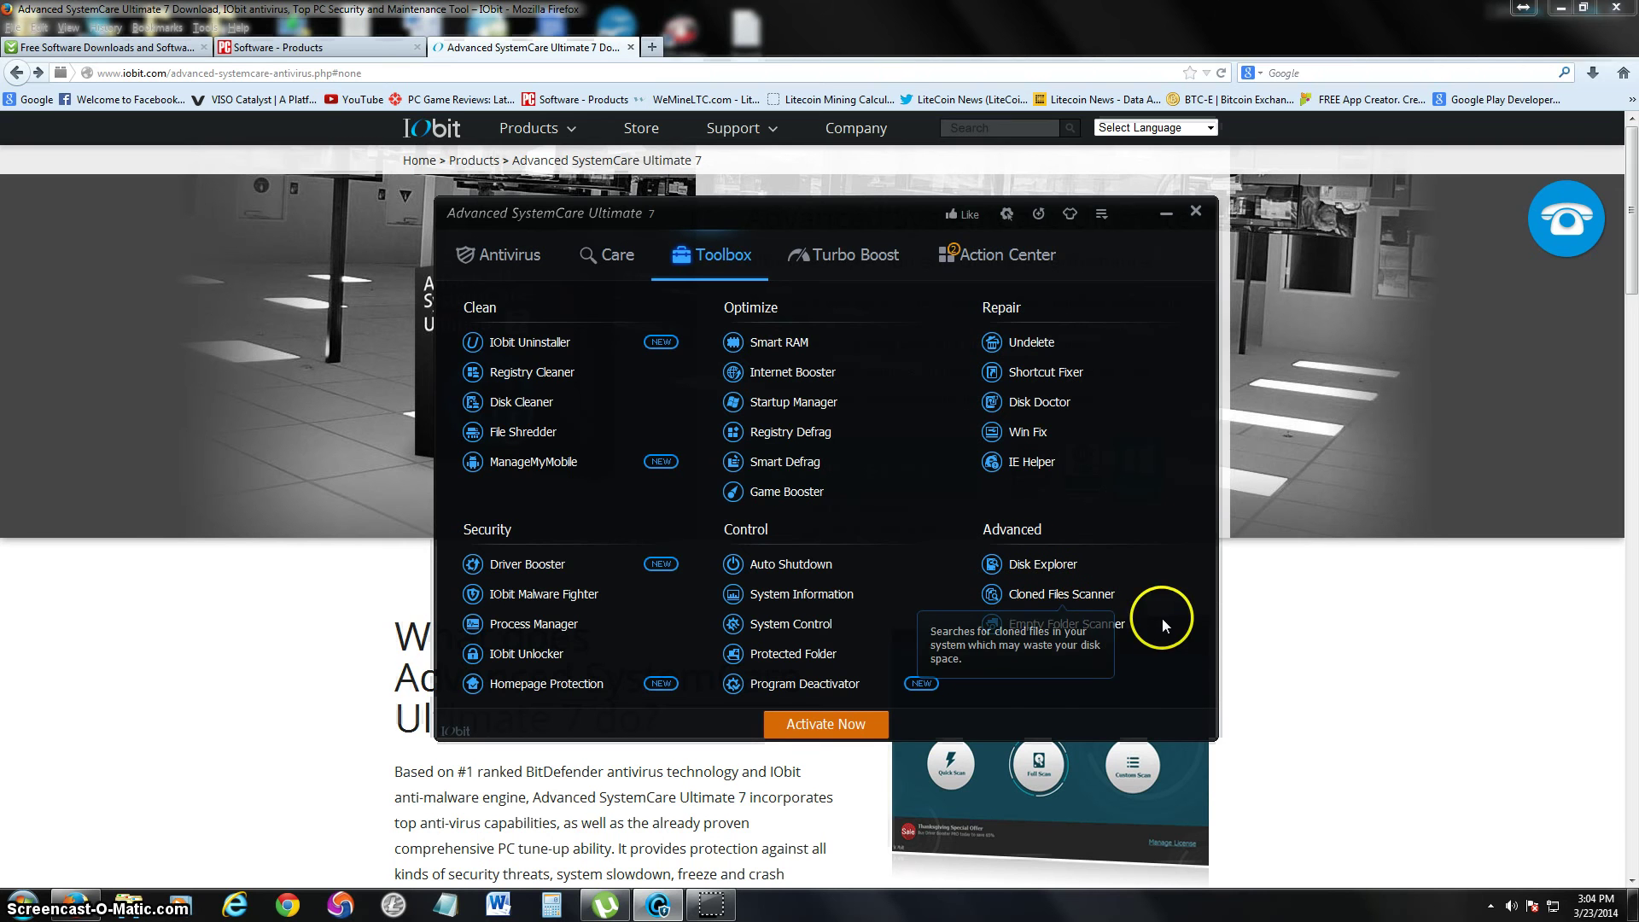
mouse_move(1031, 629)
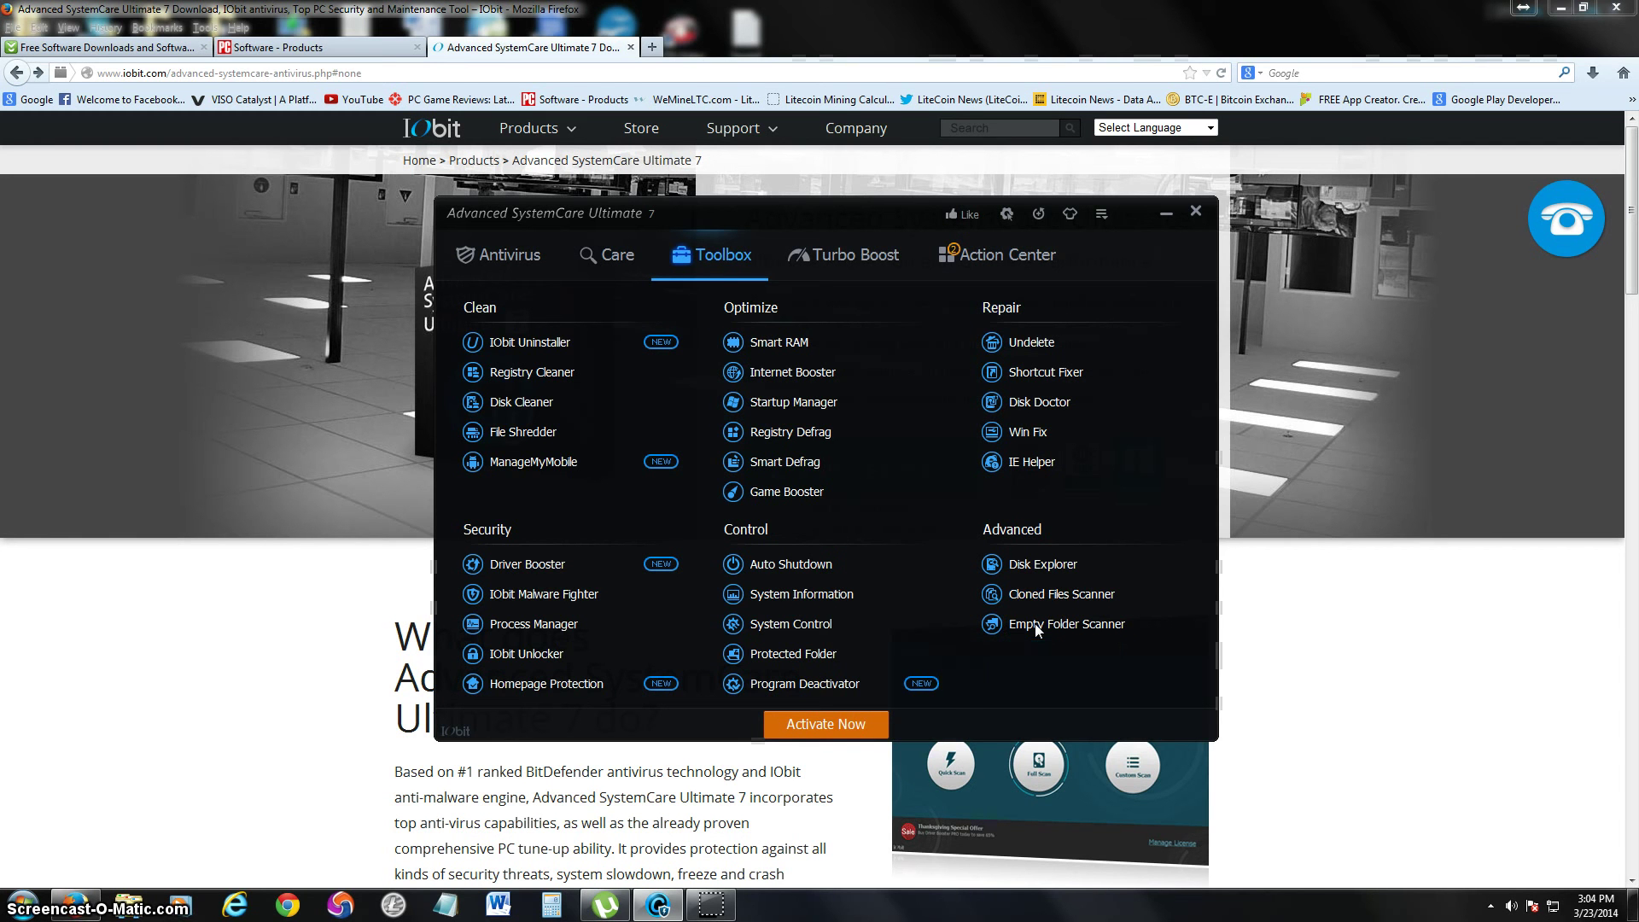
left_click(1218, 652)
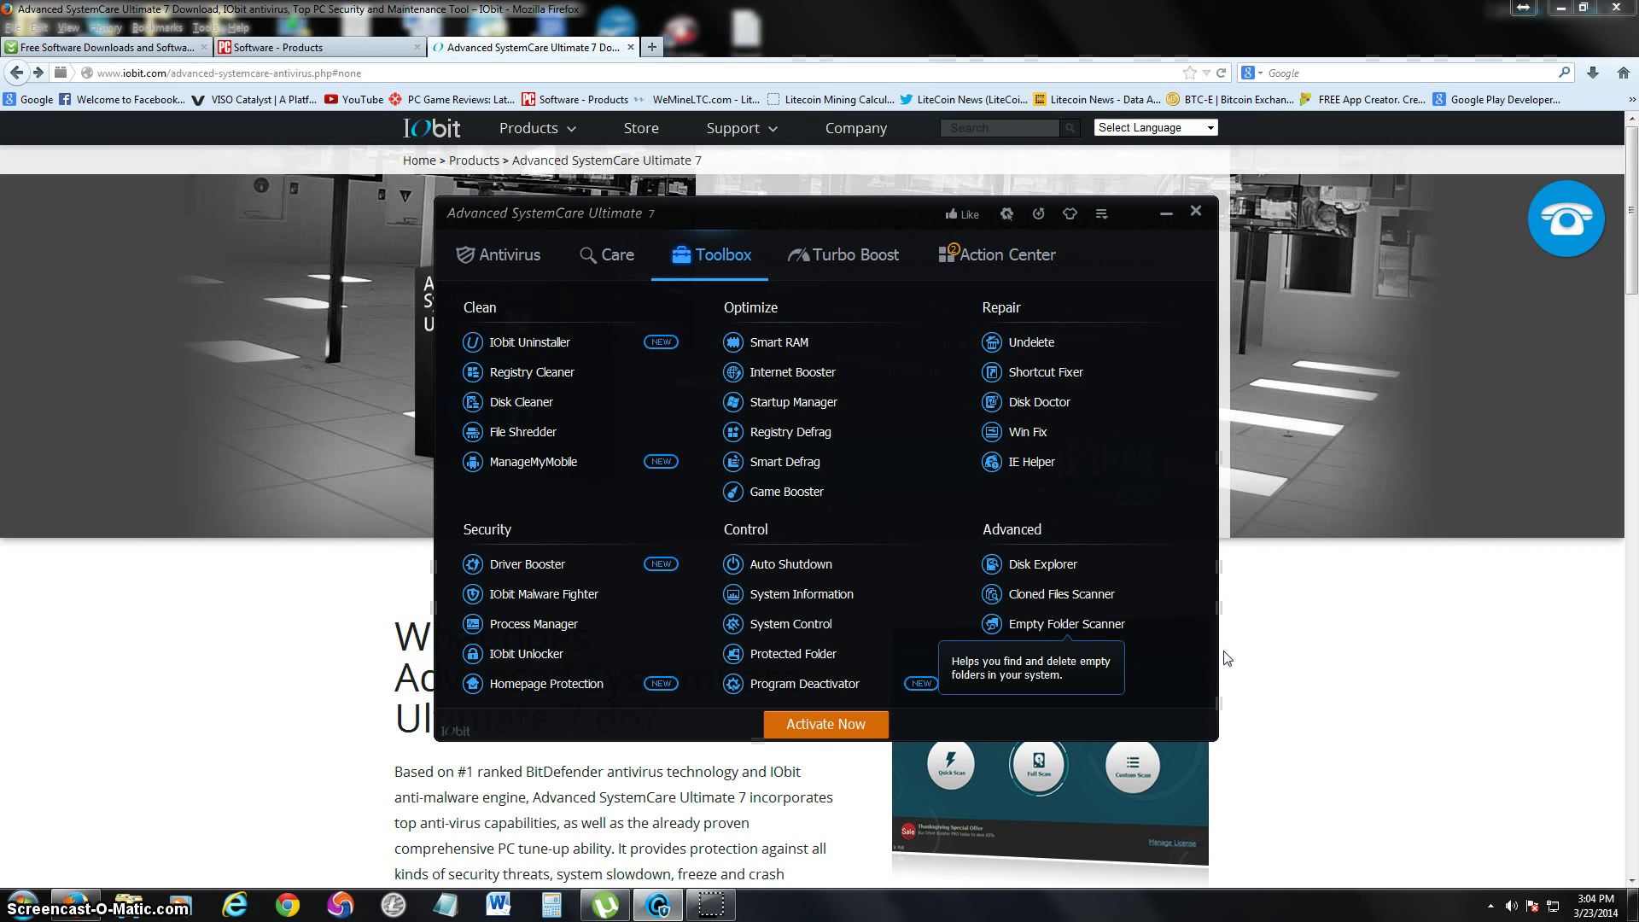
left_click(1045, 624)
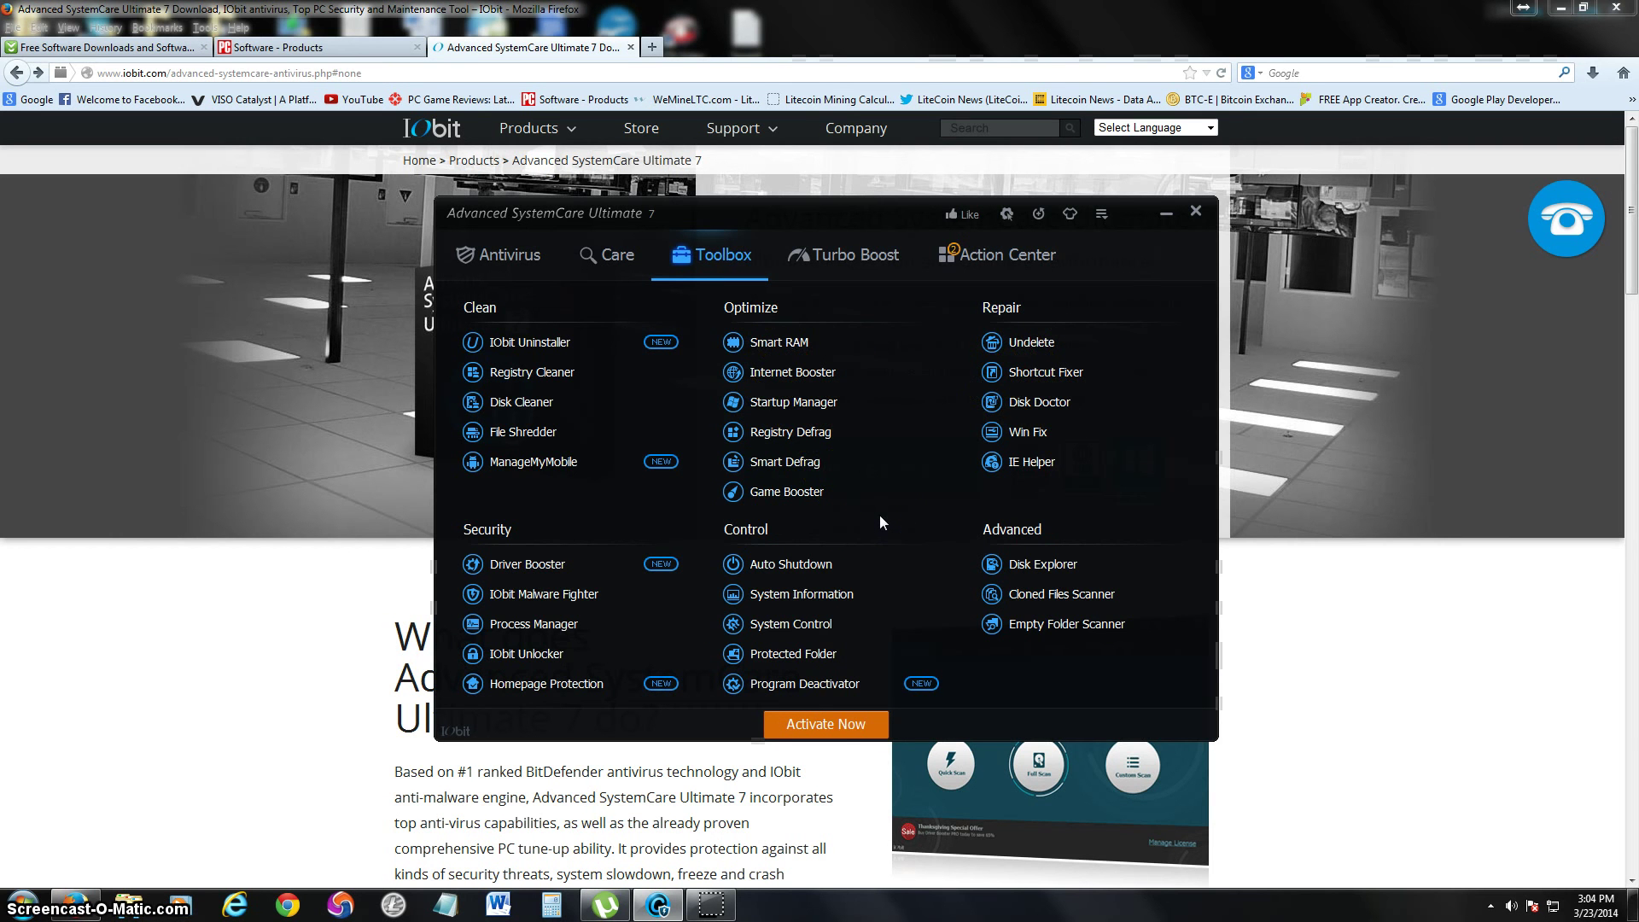
left_click(890, 432)
Show the Turbo Boost panel and start Windows Task Manager from the taskbar
left_click(838, 258)
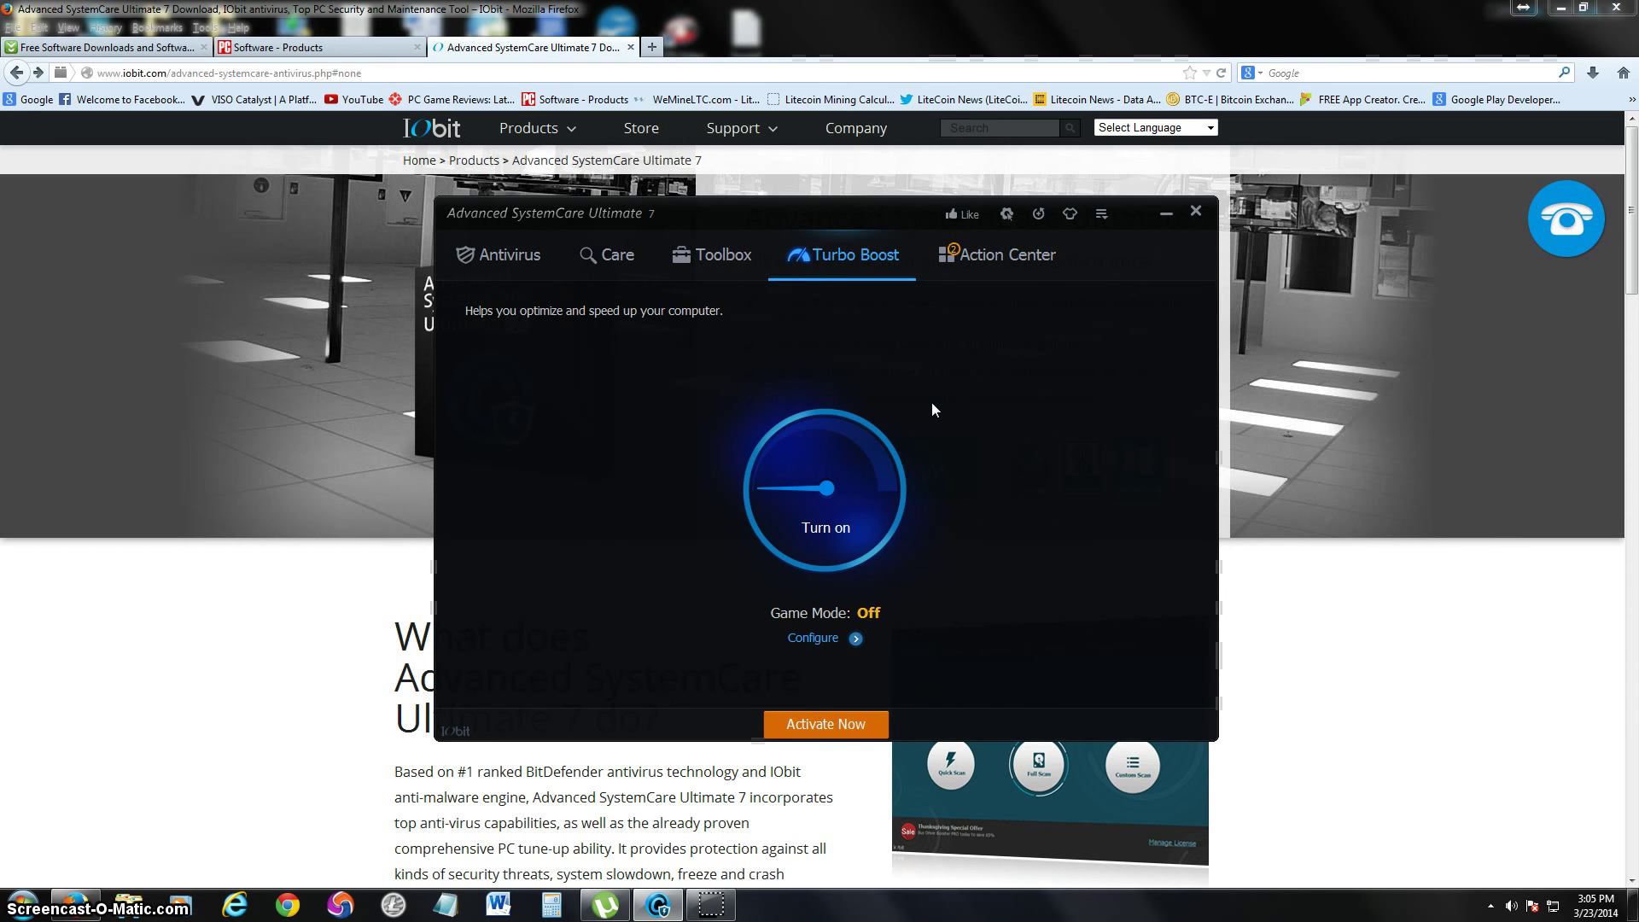
right_click(787, 903)
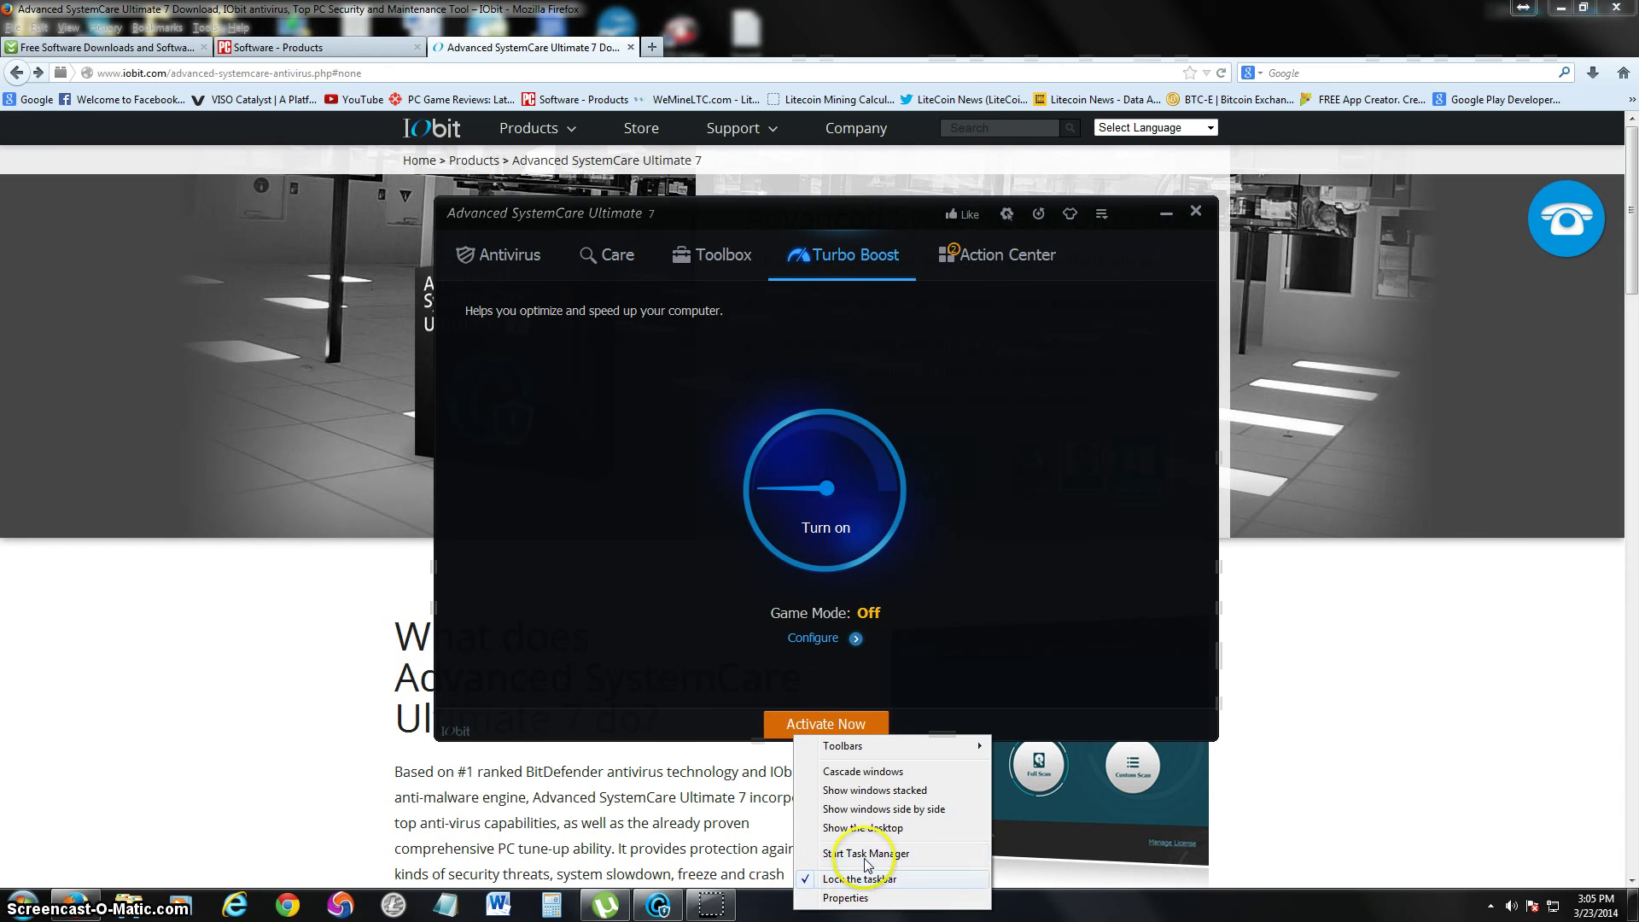
left_click(866, 864)
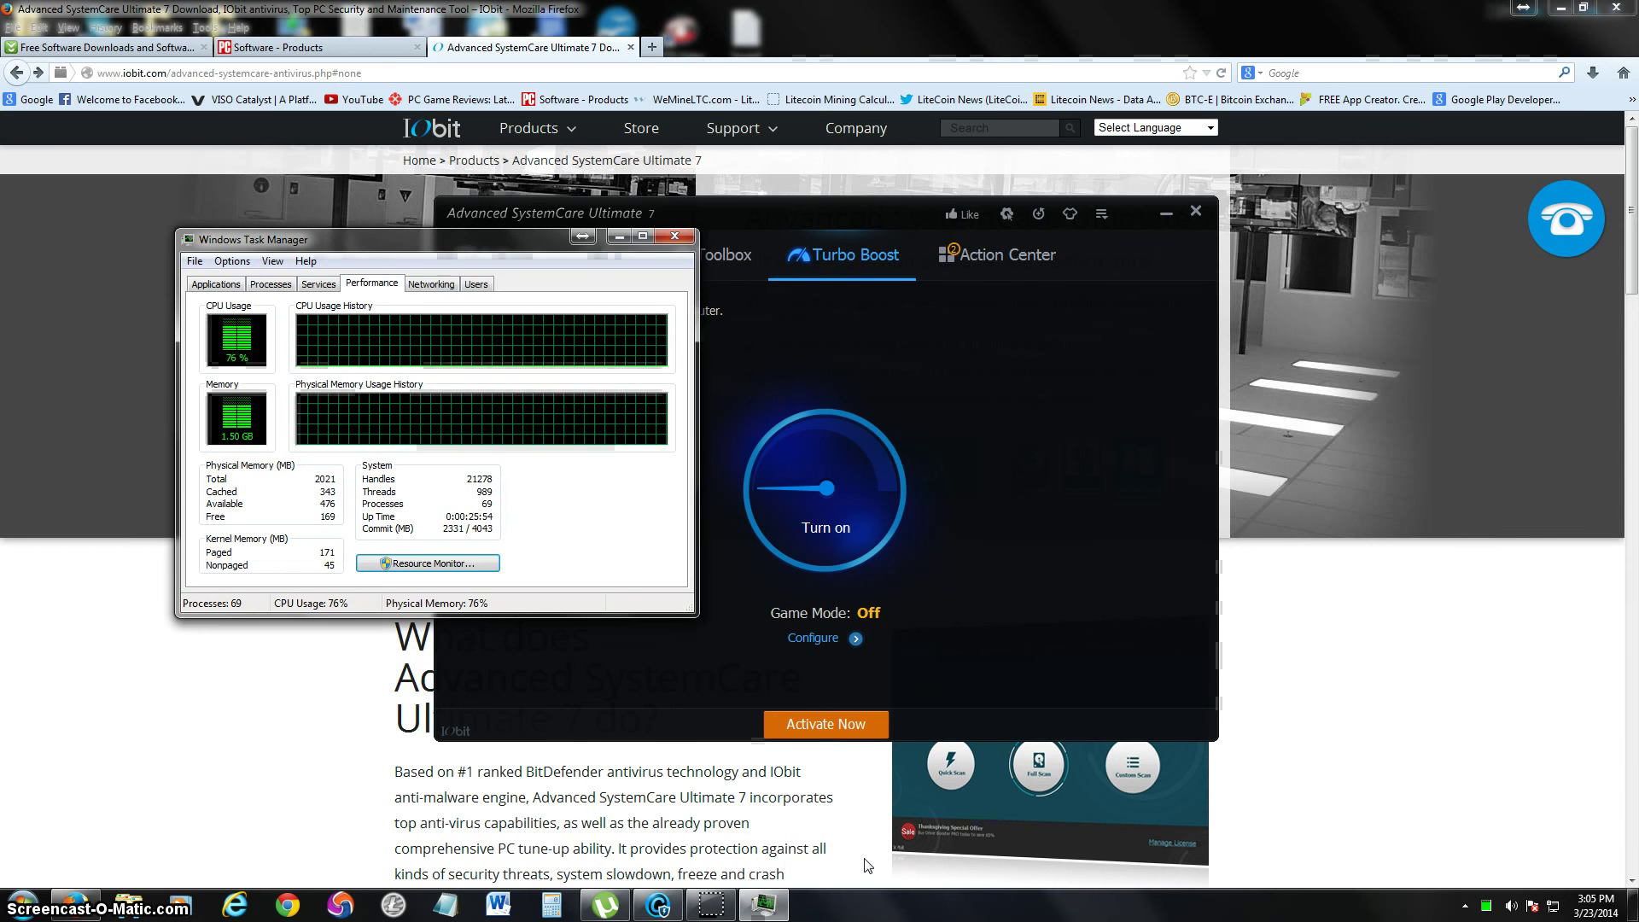
Place Task Manager at the left beside SystemCare's Turbo Boost page with Game Mode Off
left_click_drag(423, 254, 329, 252)
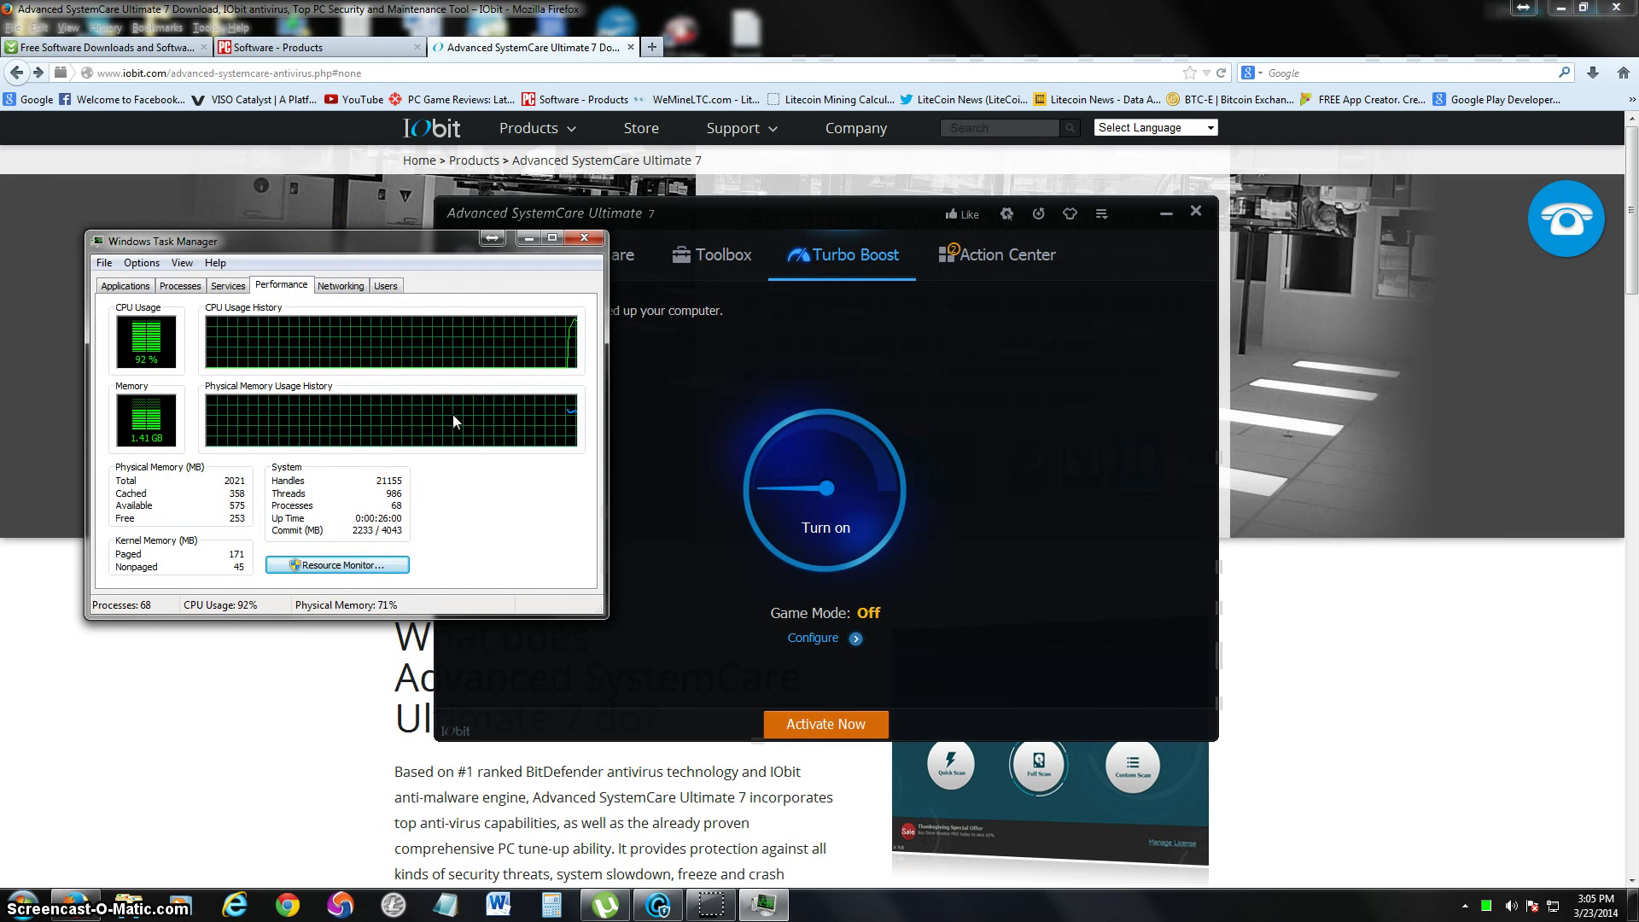
left_click_drag(478, 414, 575, 408)
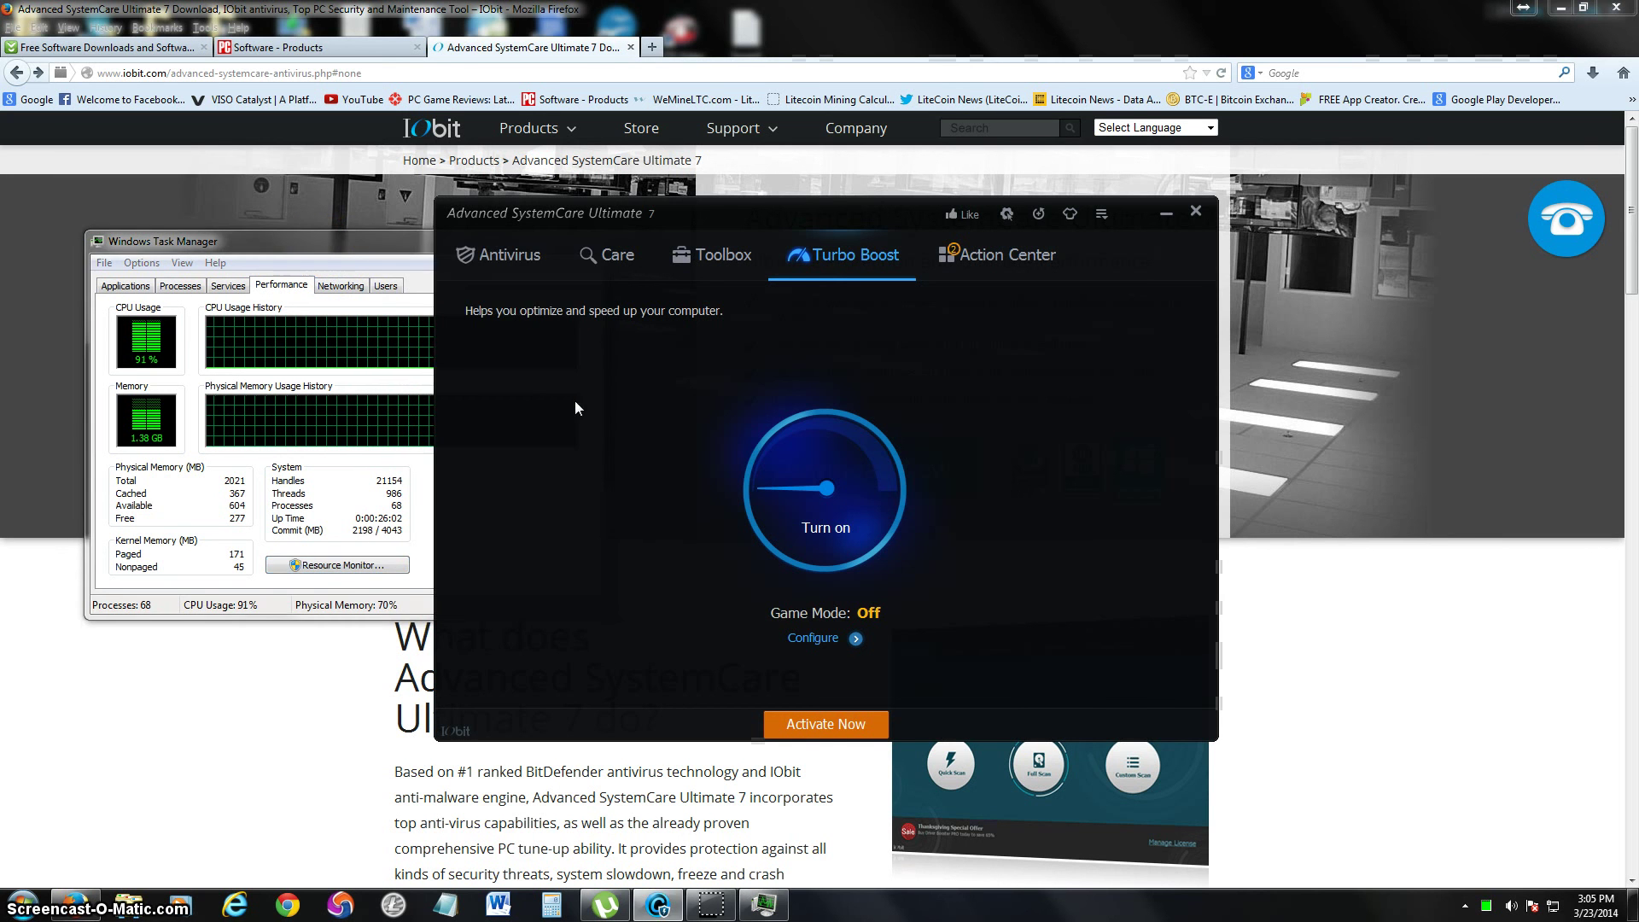
left_click_drag(329, 239, 315, 233)
left_click(591, 299)
left_click(590, 299)
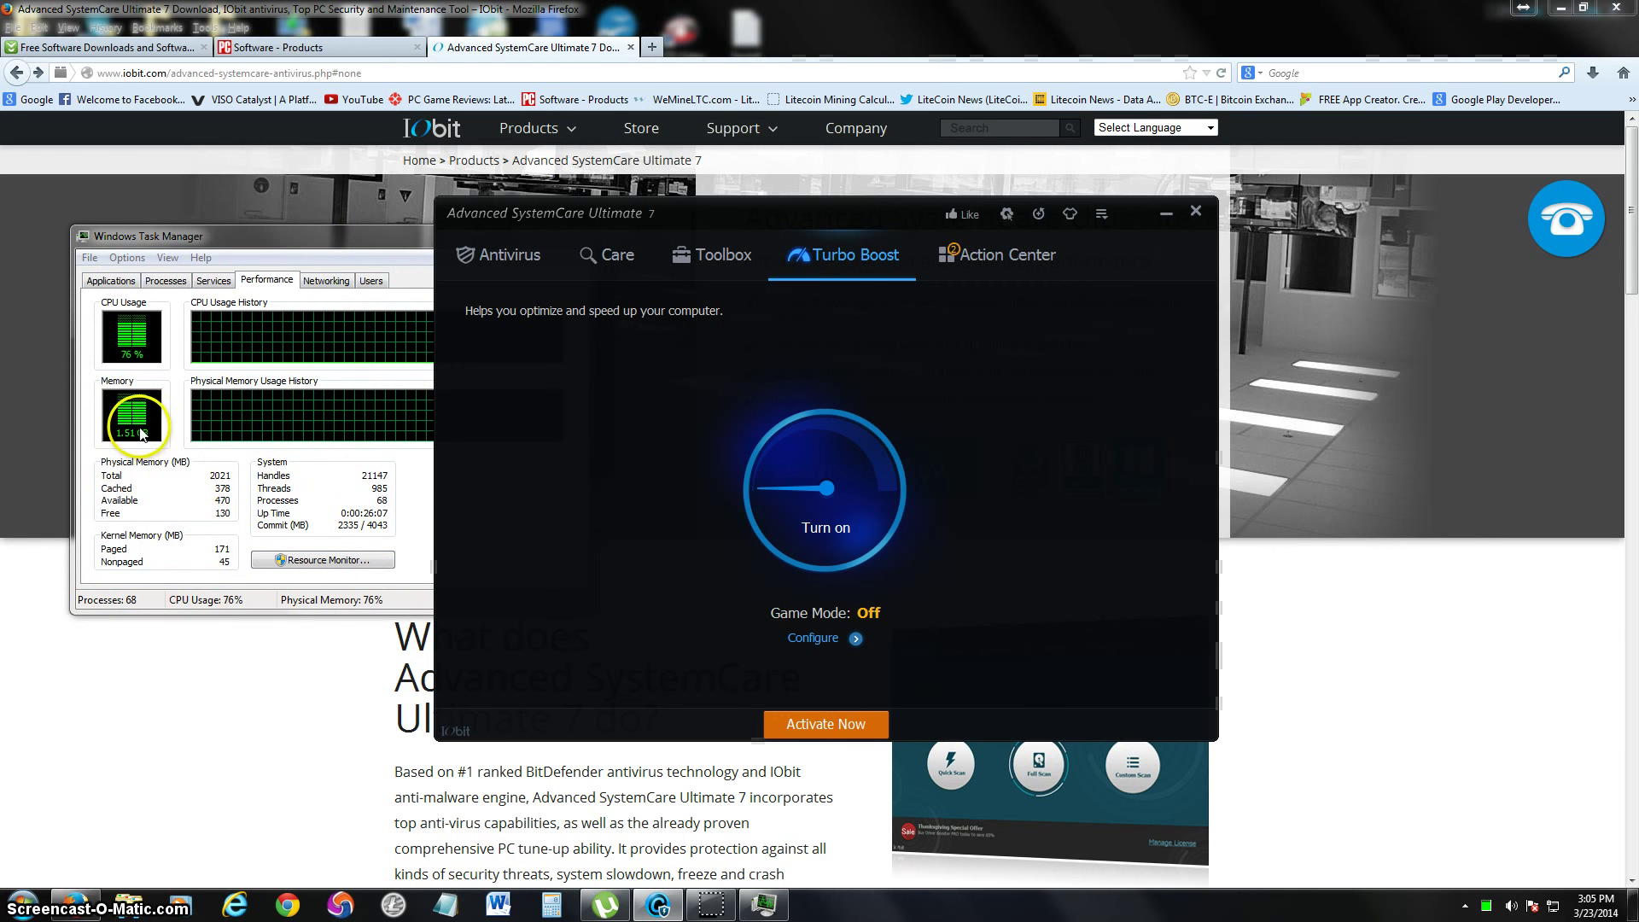
left_click(278, 423)
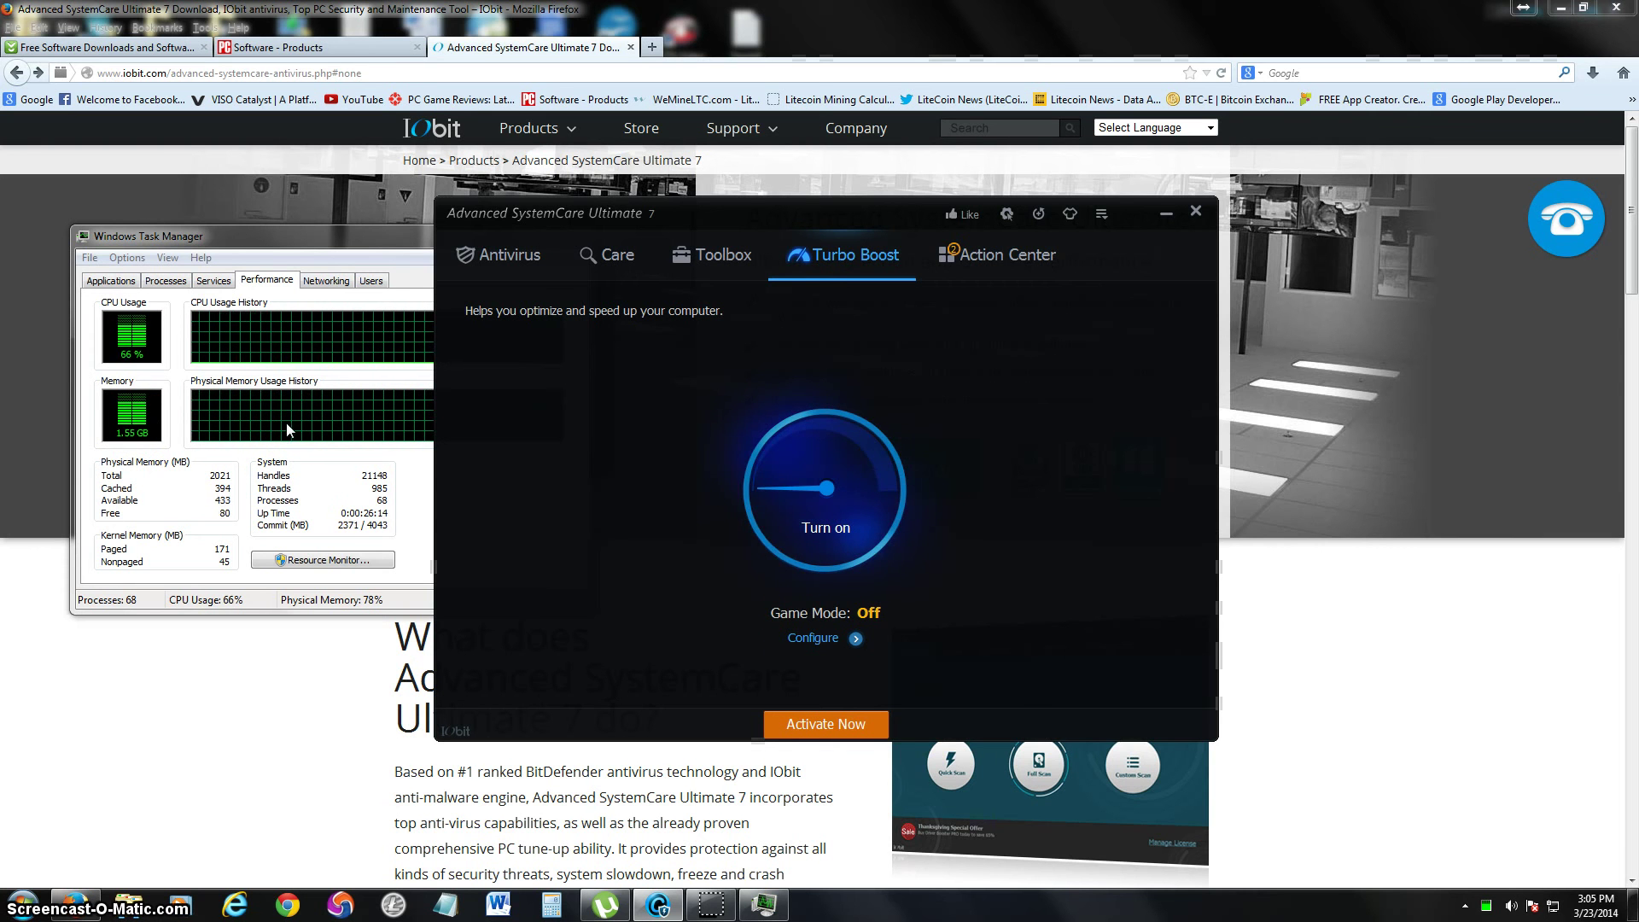
left_click(796, 617)
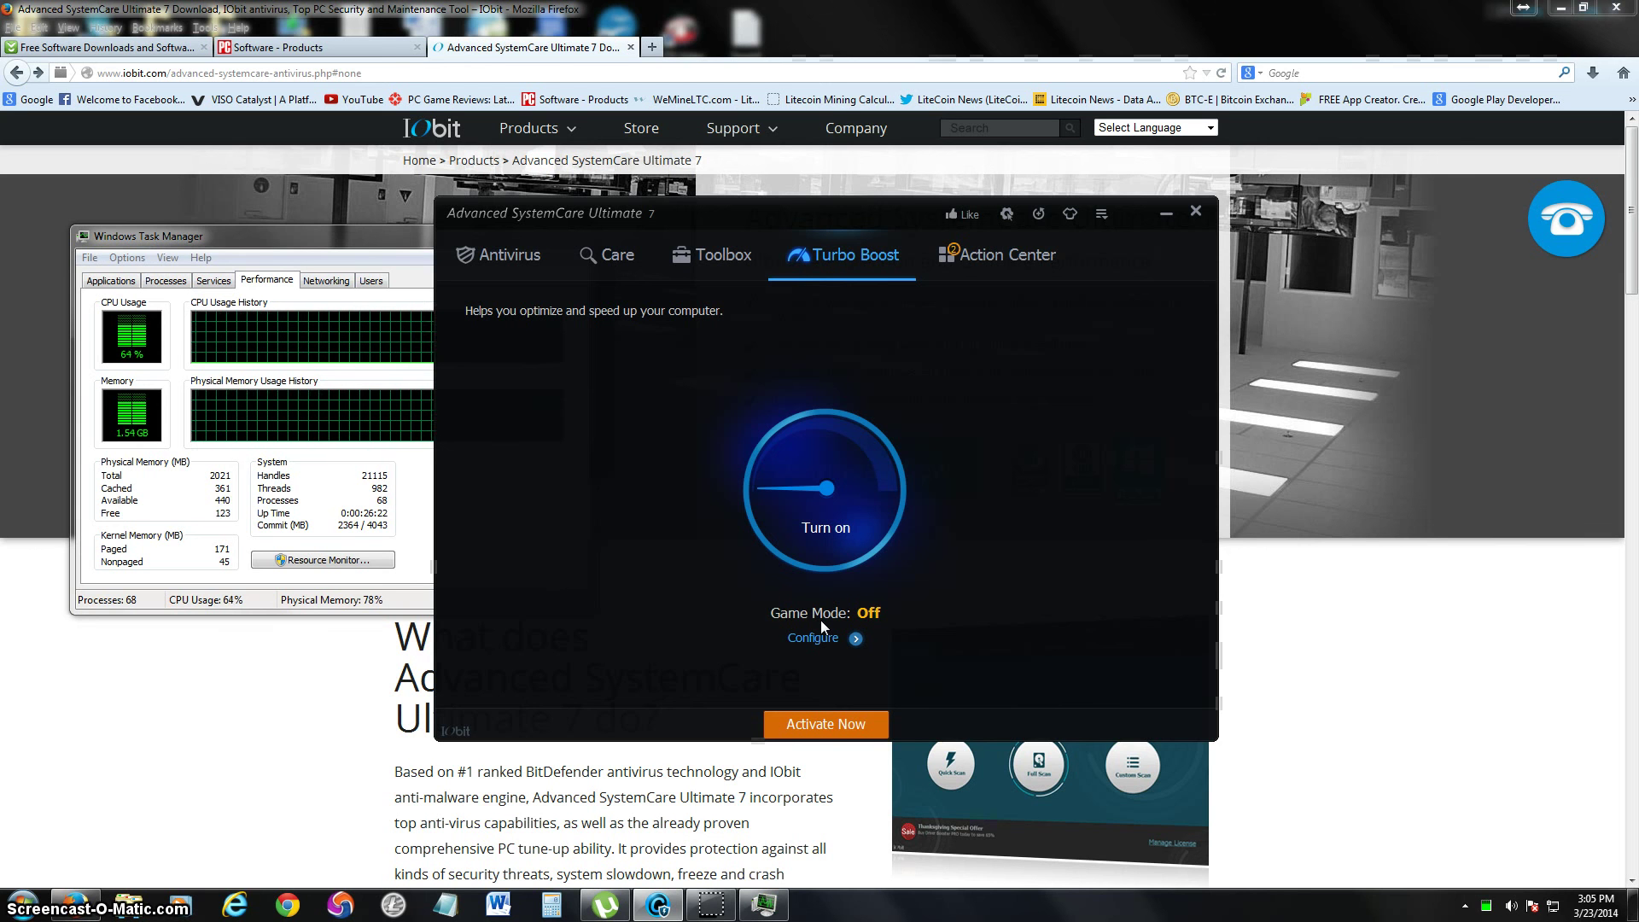
left_click(832, 615)
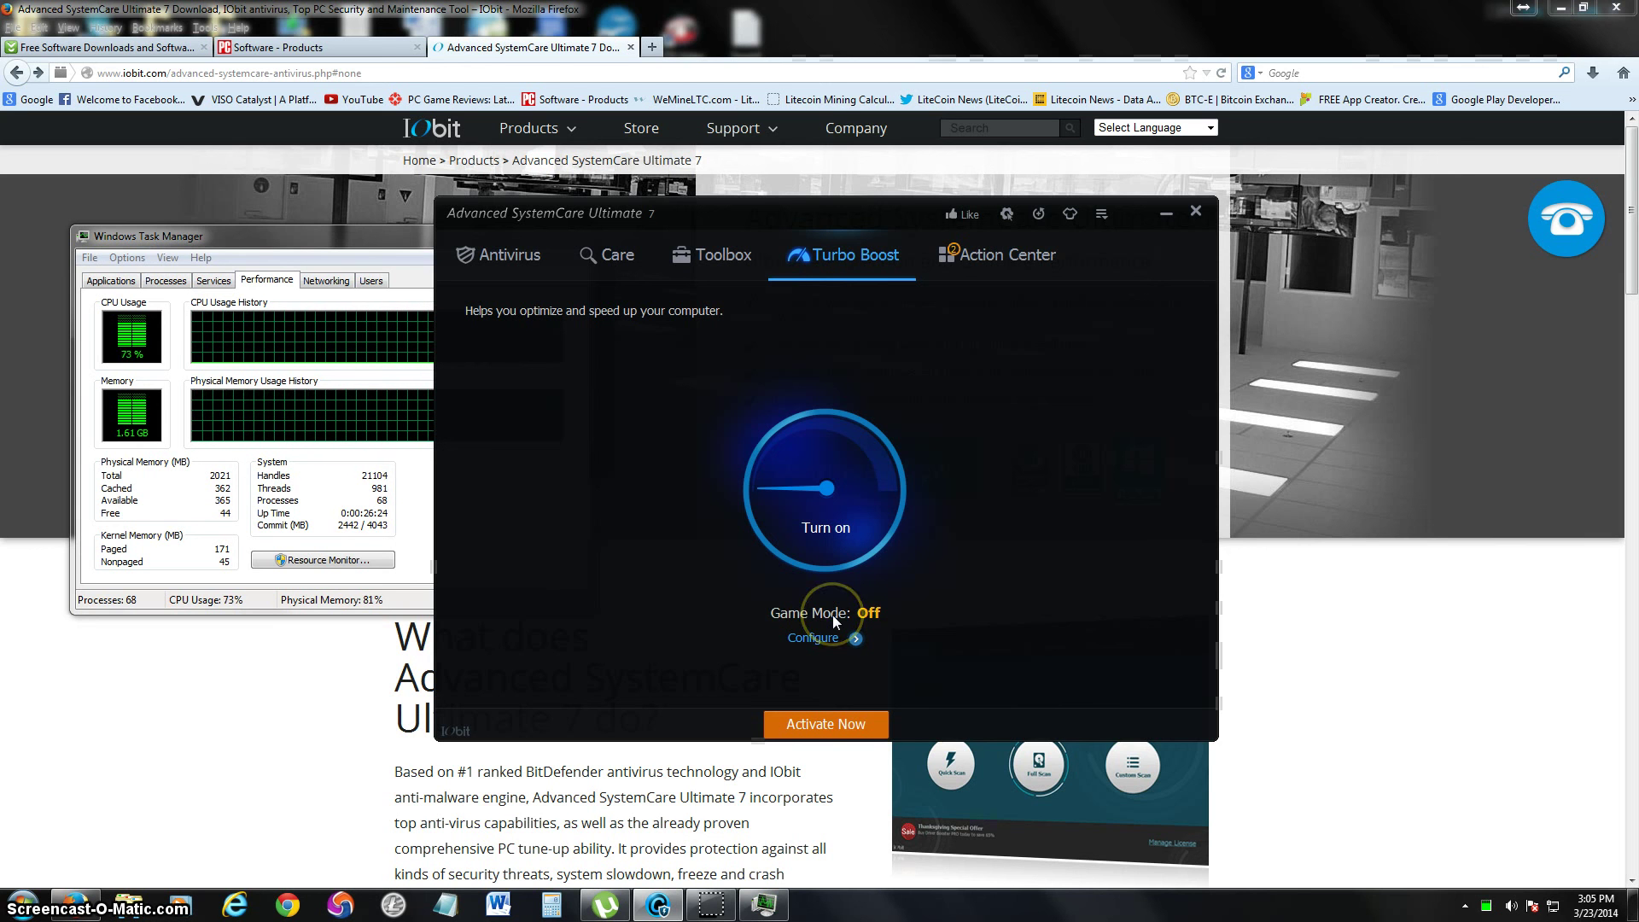
Switch Turbo Boost on and let boosting finish: Game Mode On, 241.33 MB RAM released
left_click(859, 499)
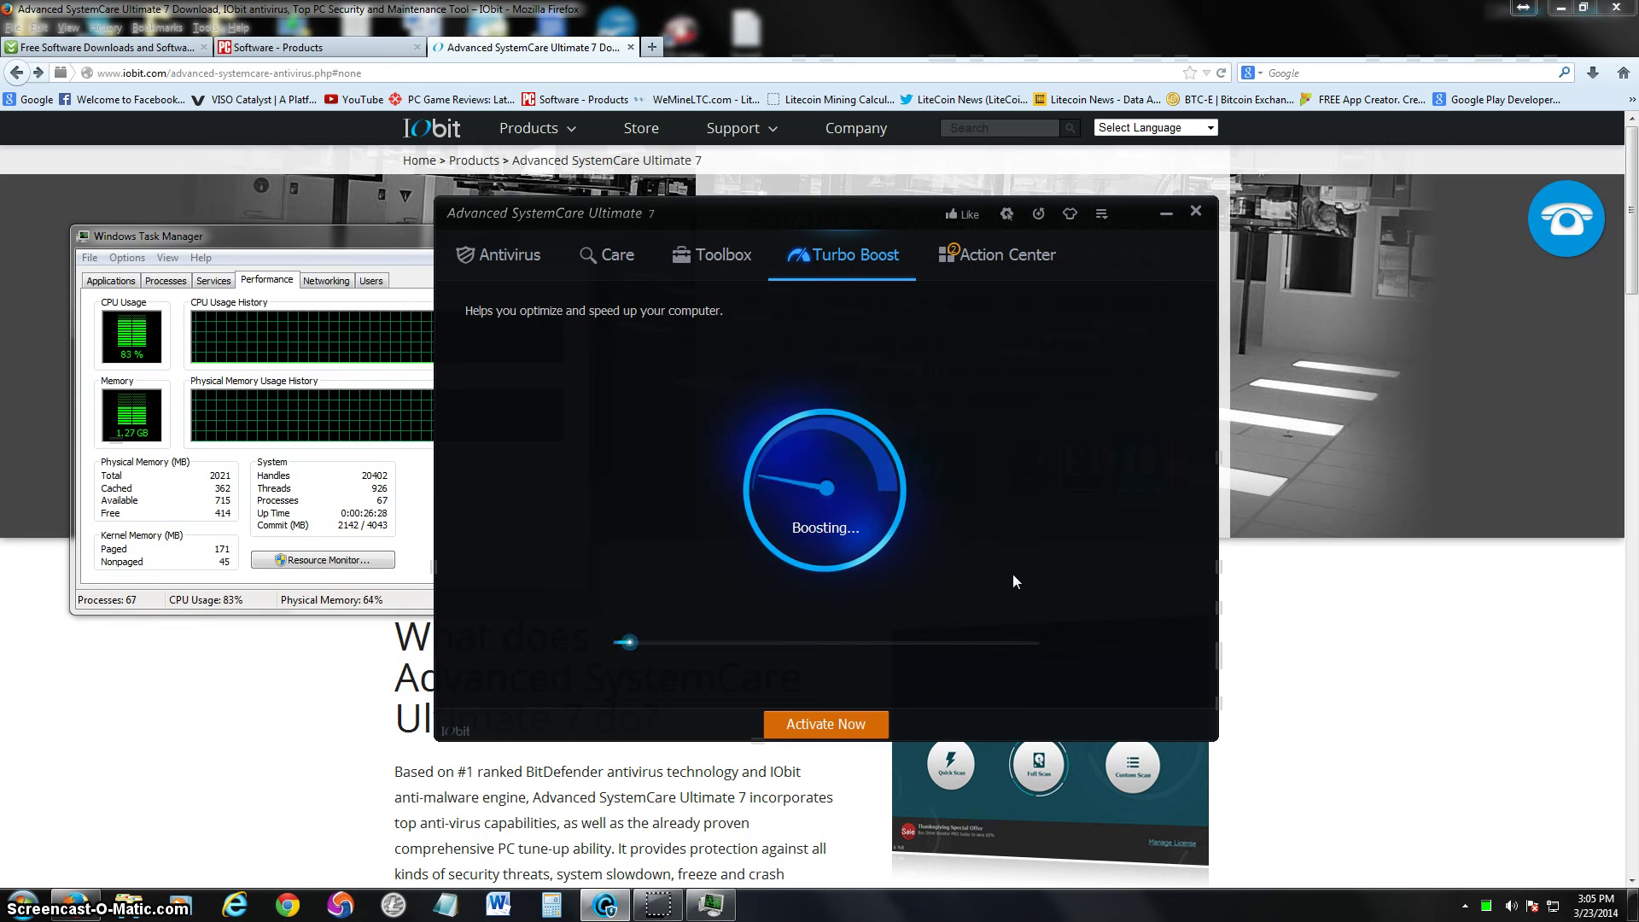
left_click(563, 468)
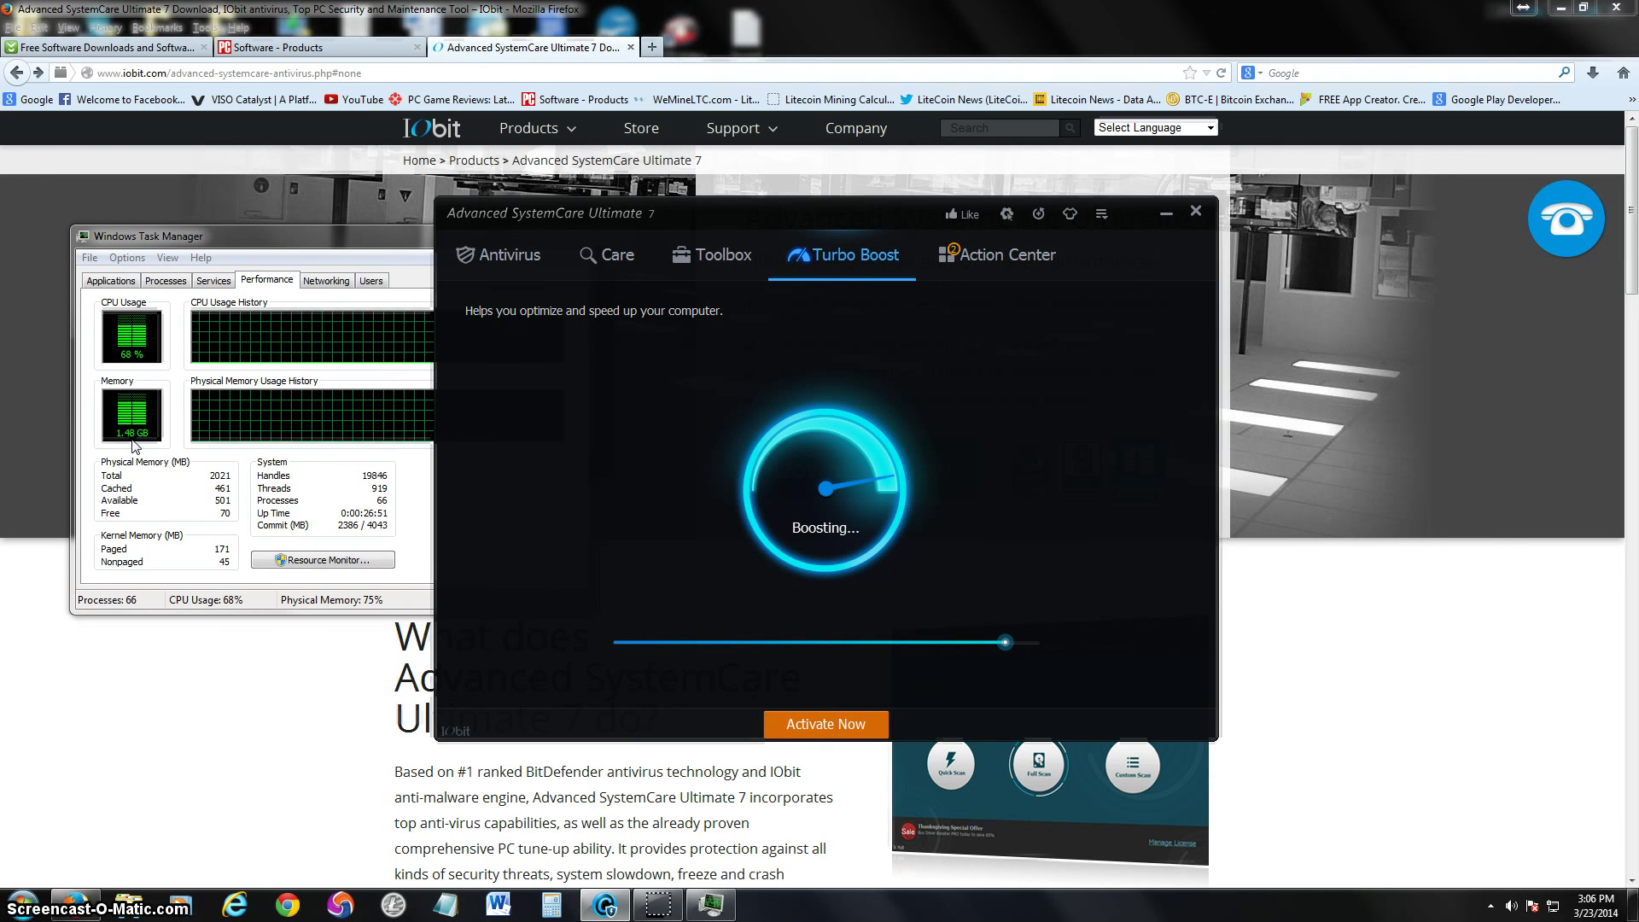
left_click(421, 497)
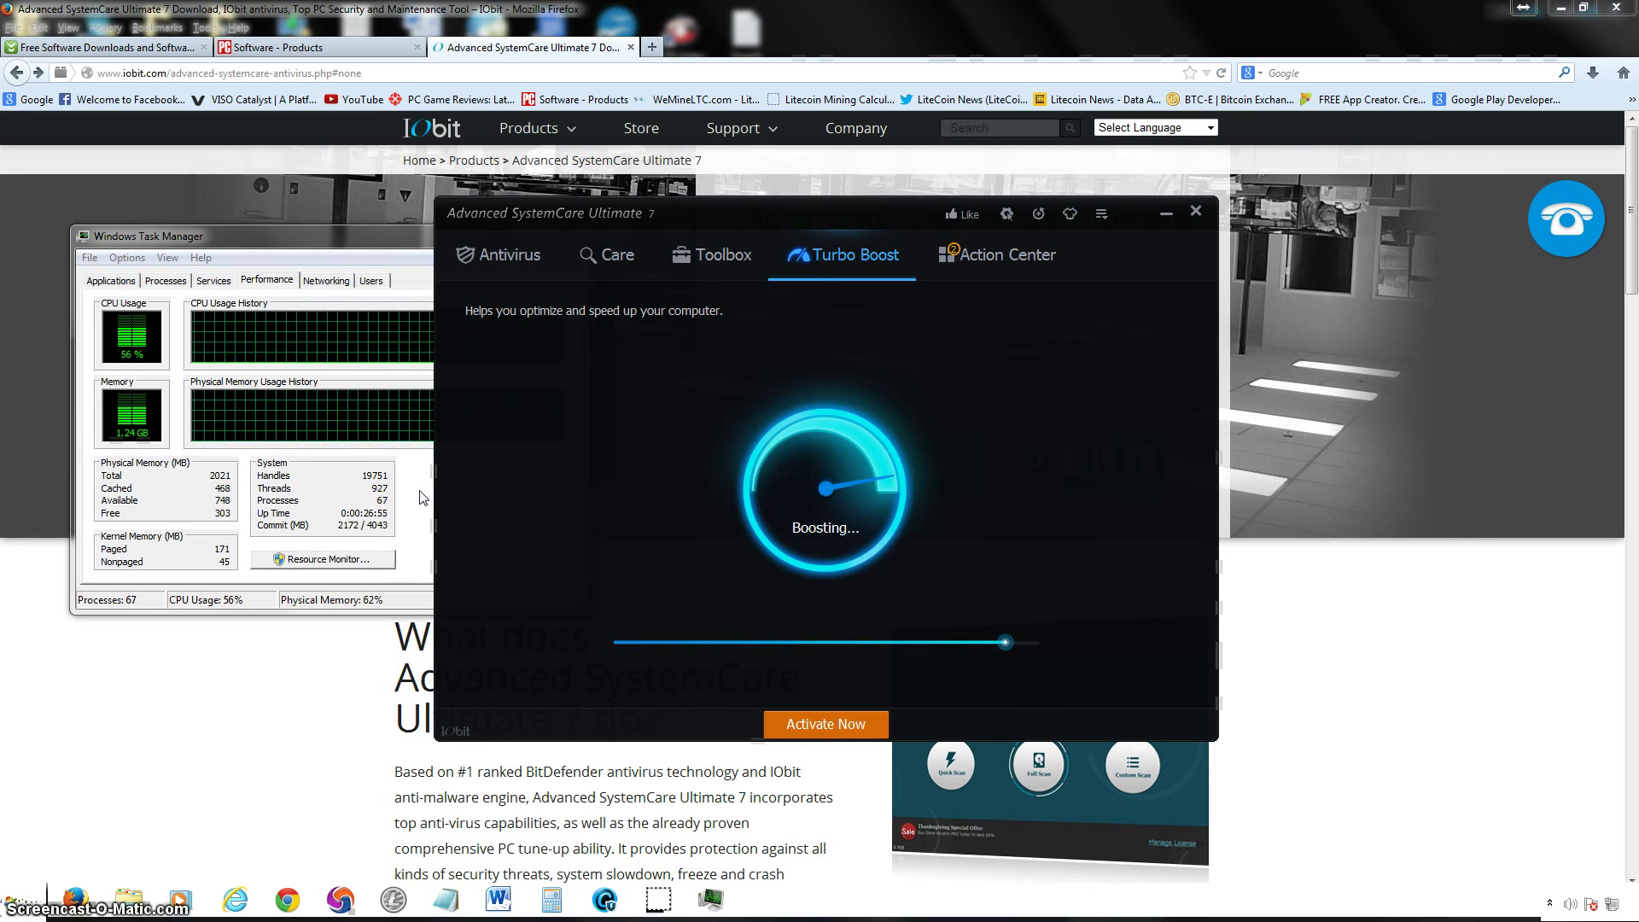
left_click(547, 494)
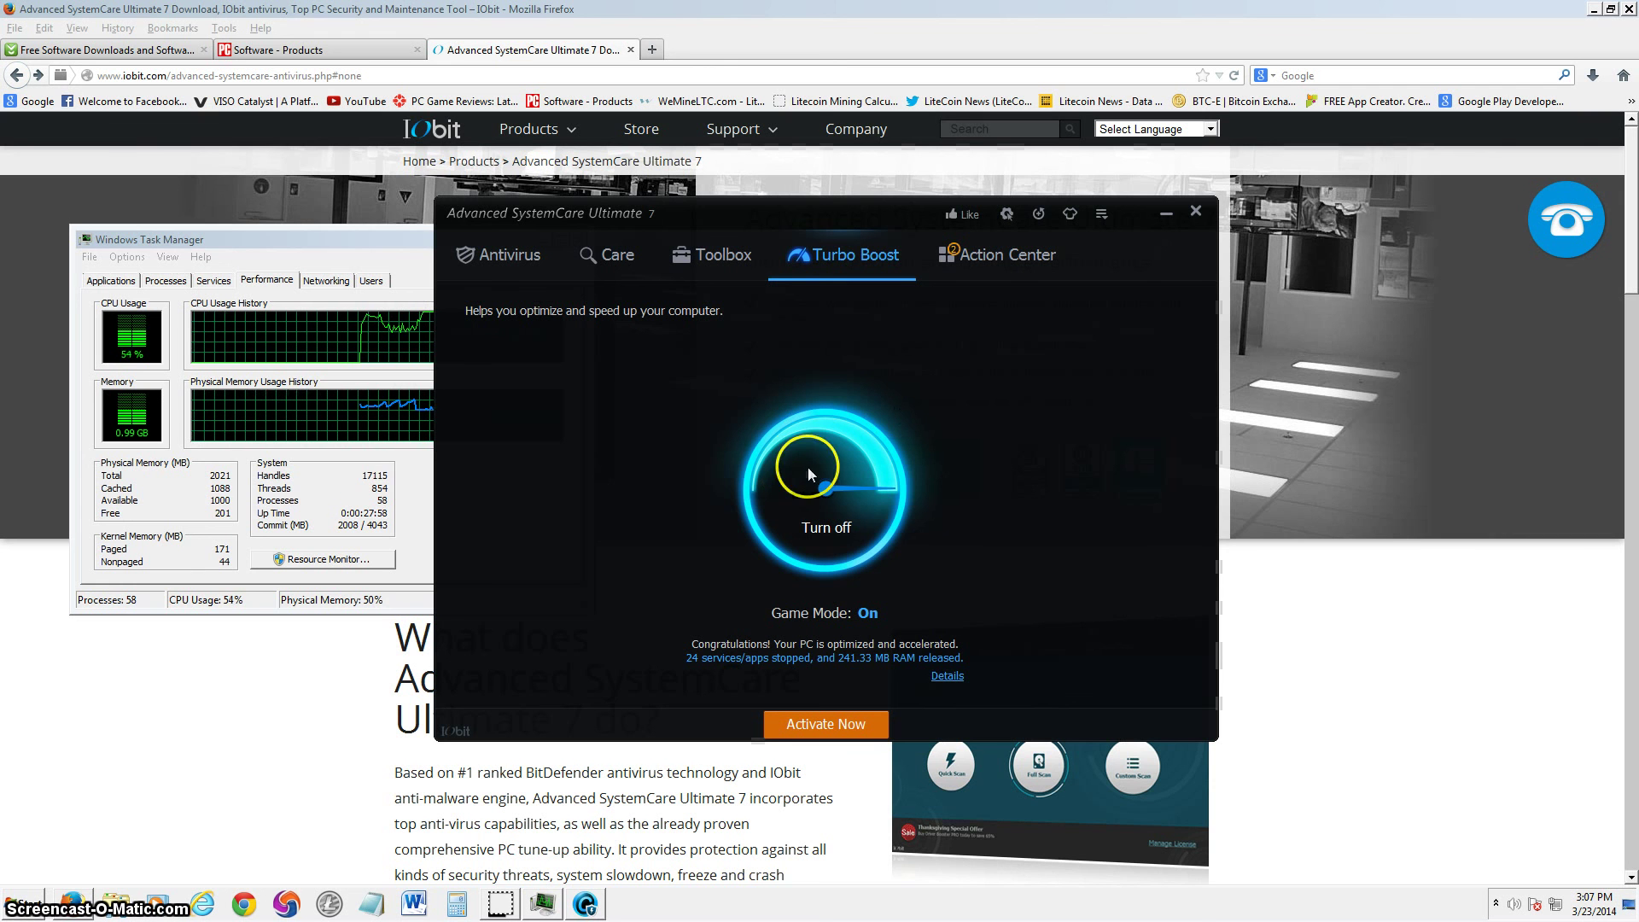
Nudge Task Manager up-left, then return SystemCare to its Toolbox page of utilities
left_click(274, 243)
left_click_drag(362, 241, 352, 237)
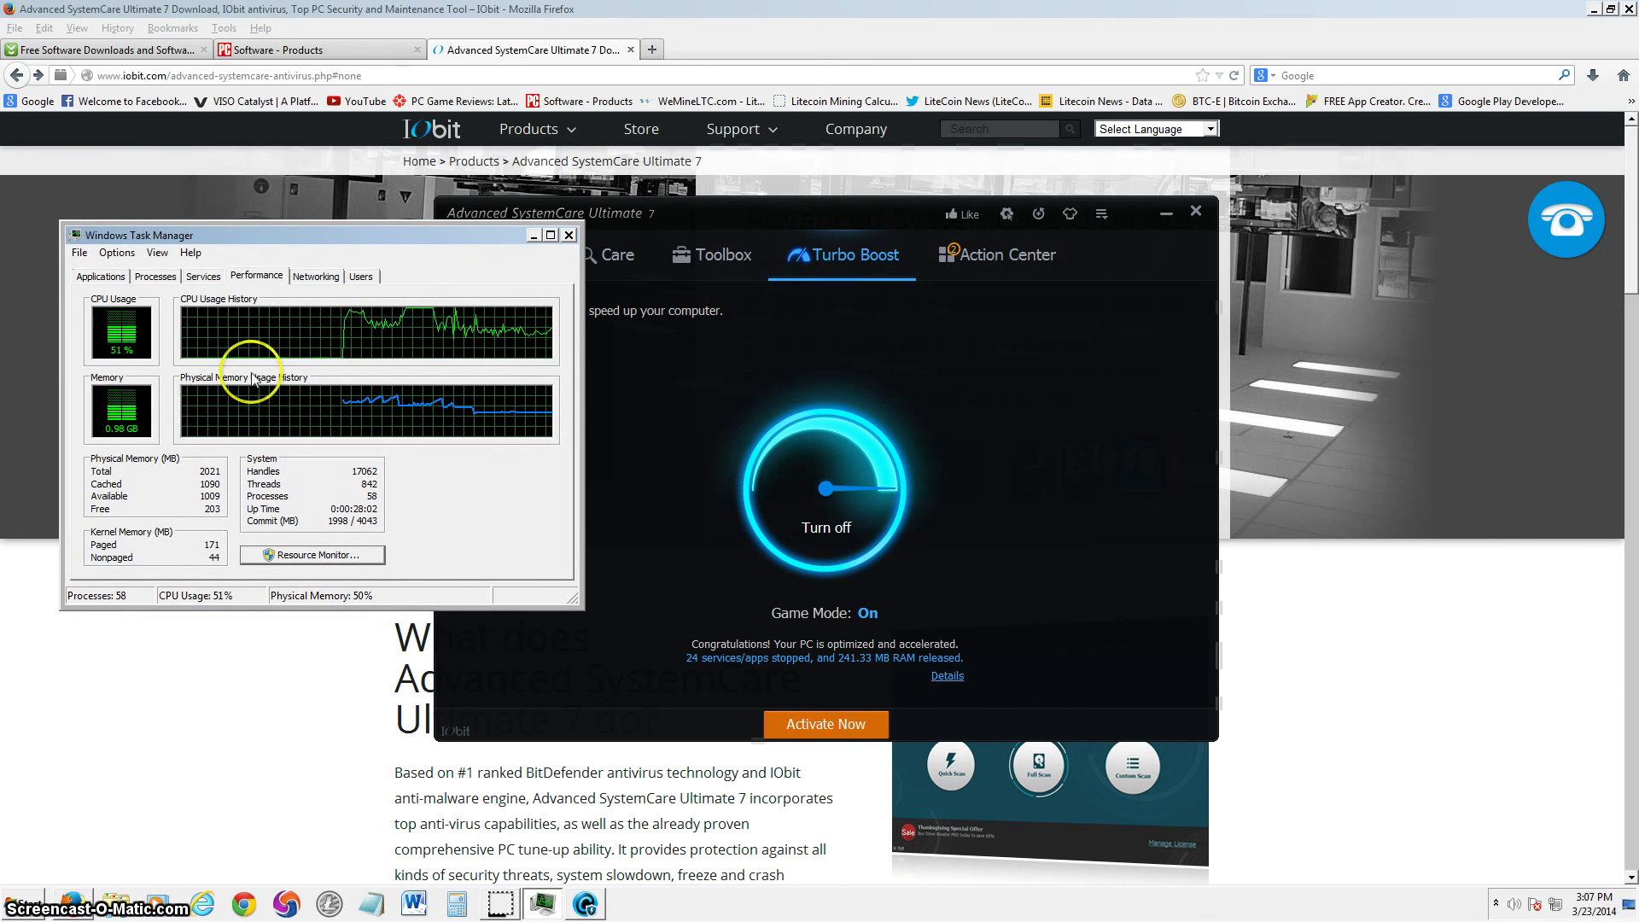
left_click(594, 418)
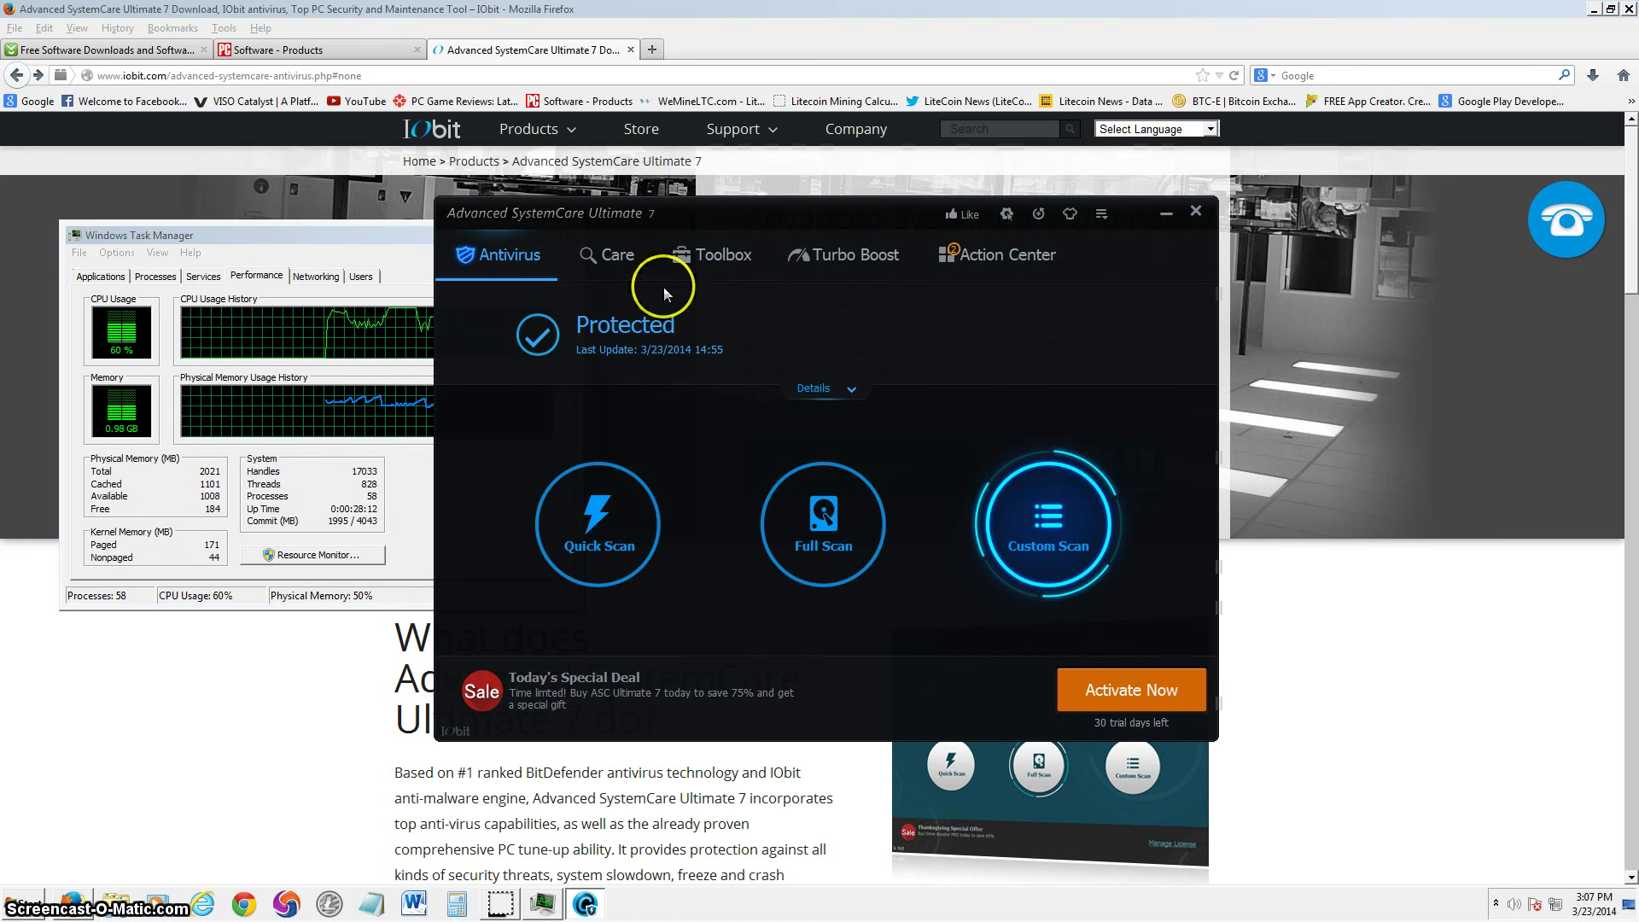
left_click(706, 262)
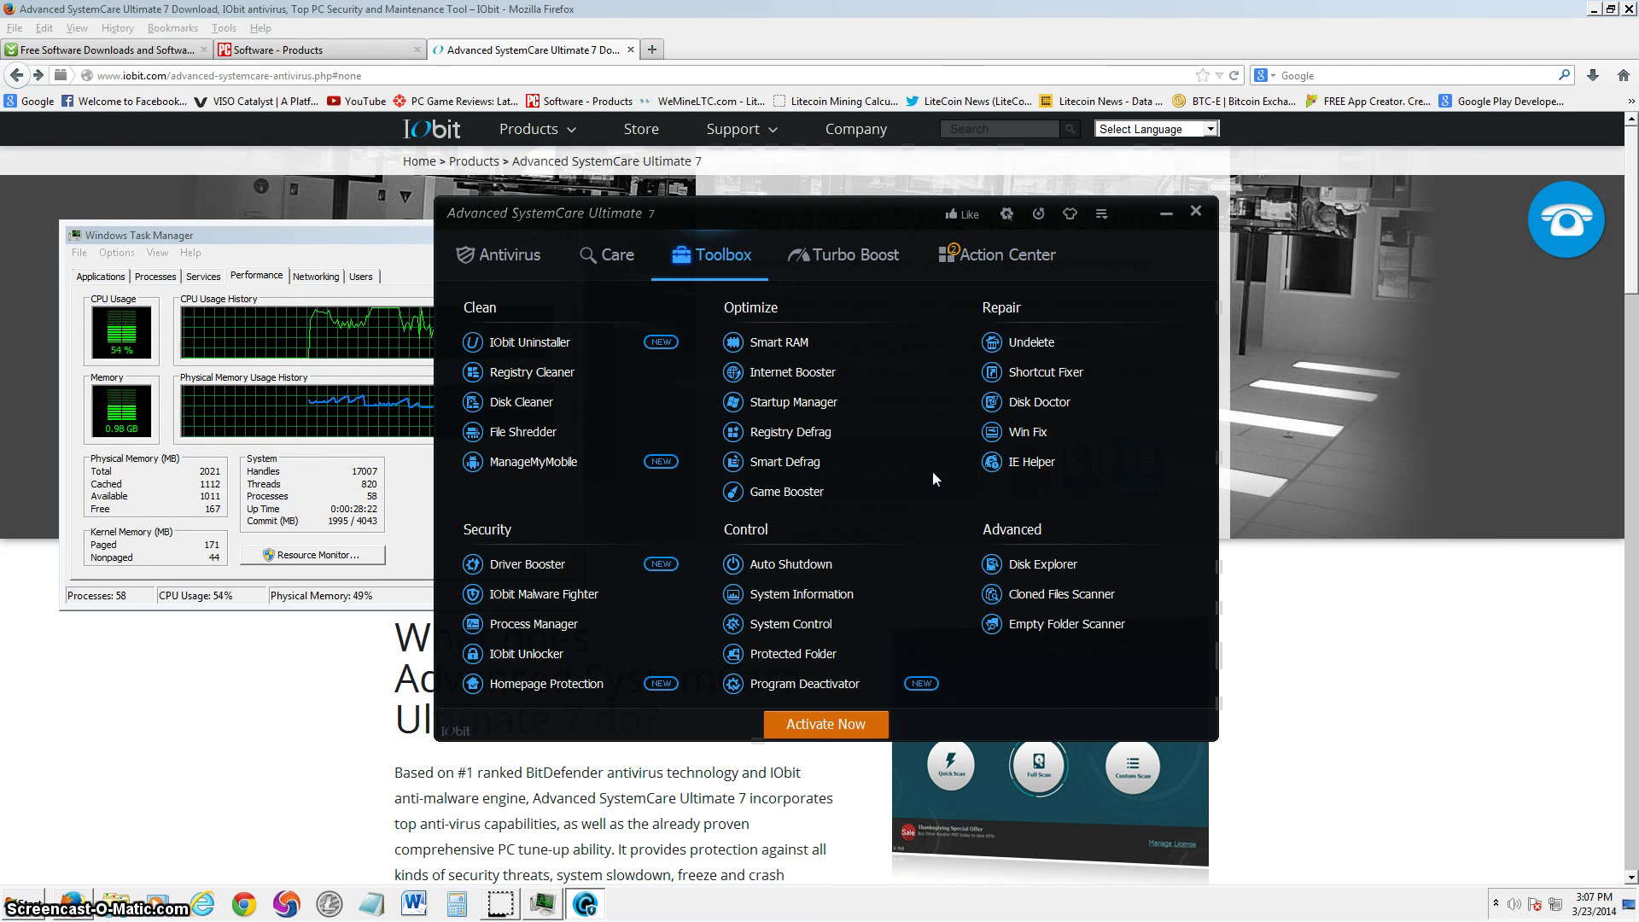
left_click(936, 490)
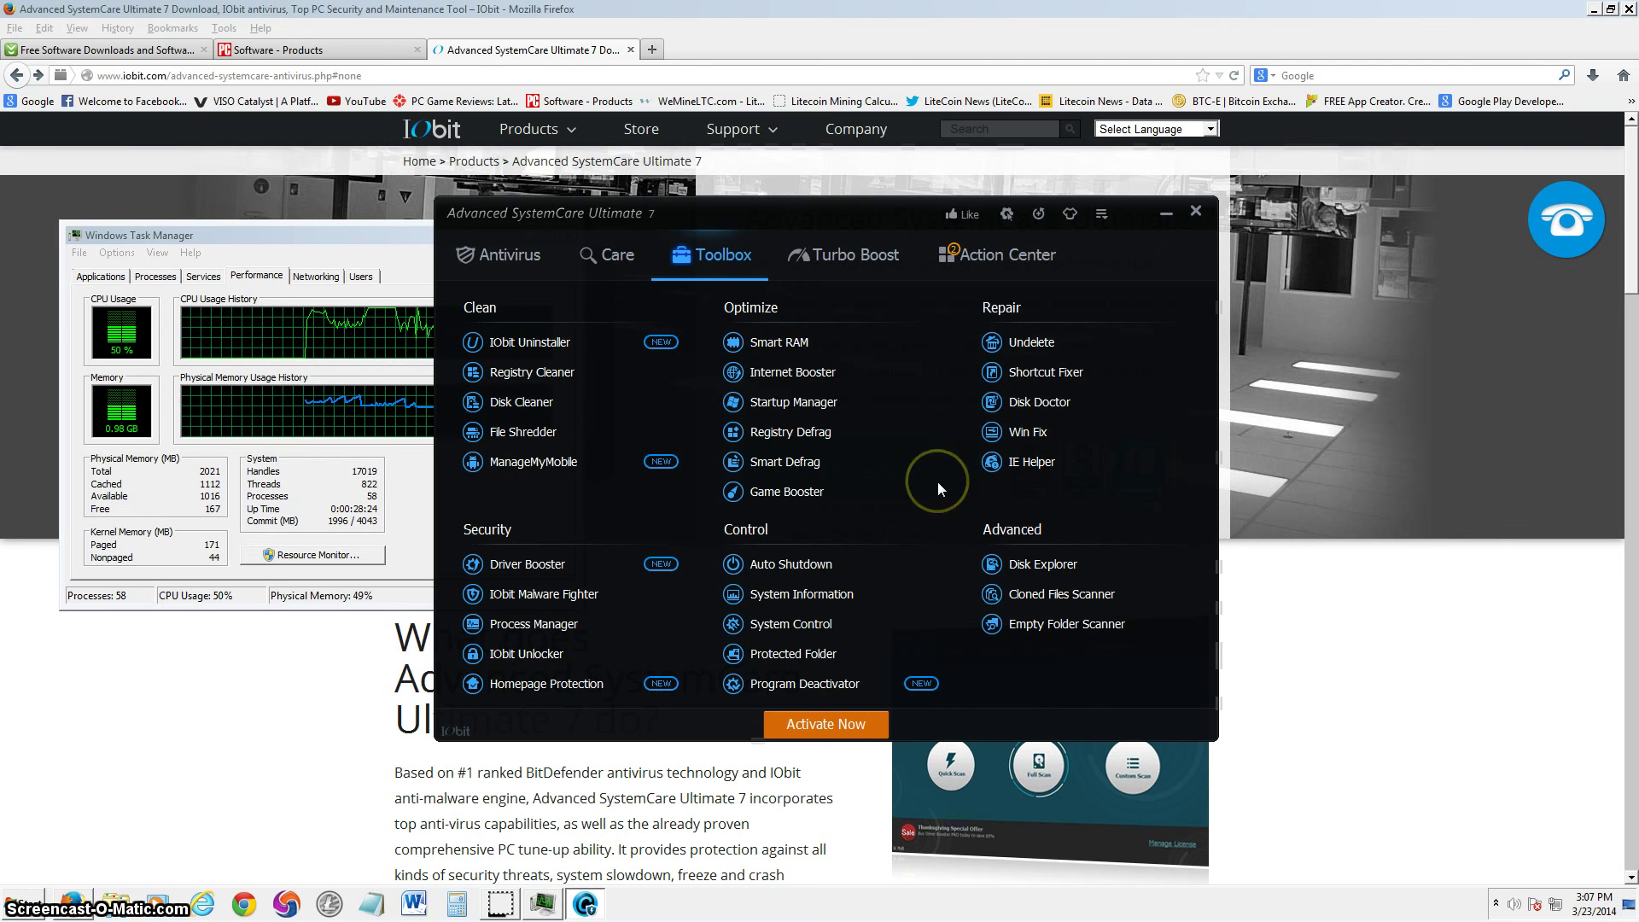